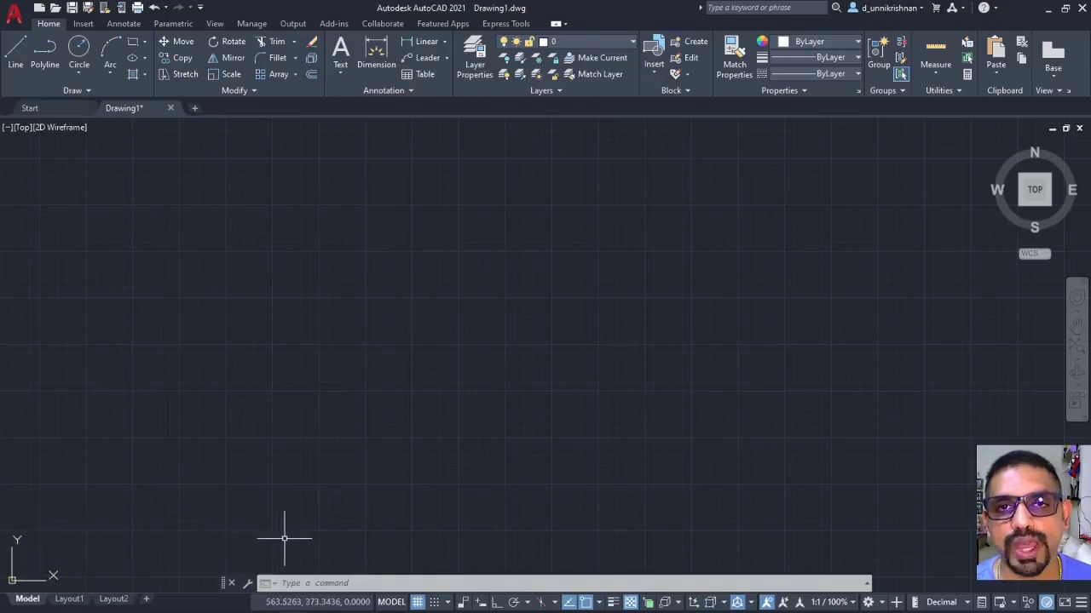
Zoom out on blank Drawing1 until the origin and UCS axes are visible.
scroll(312, 401, down, 4)
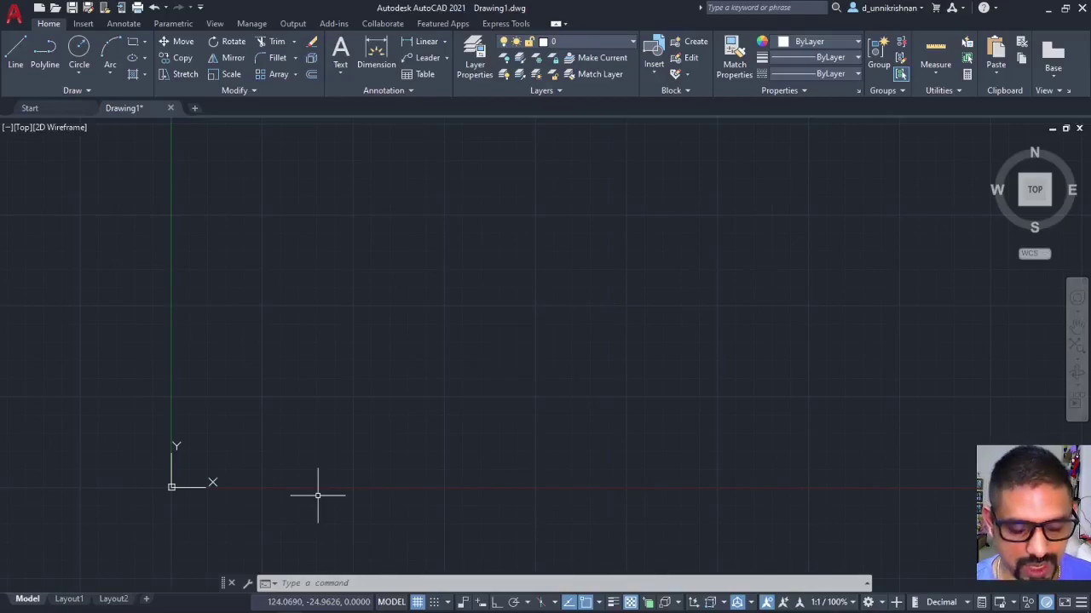
Start the L command and draw a line from 0,0 to 100,0.
text(l)
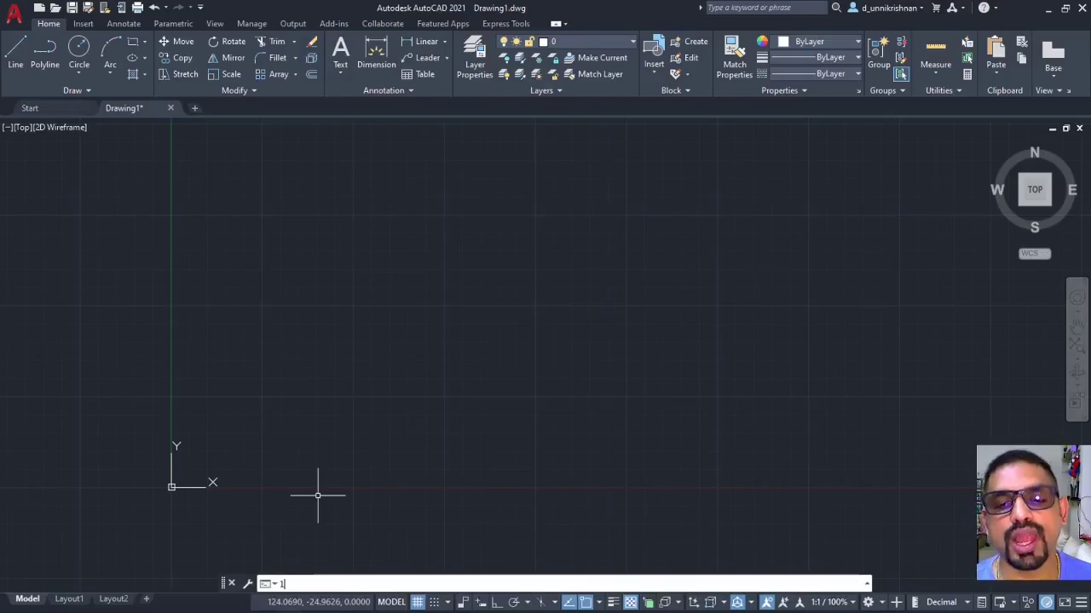
key(Return)
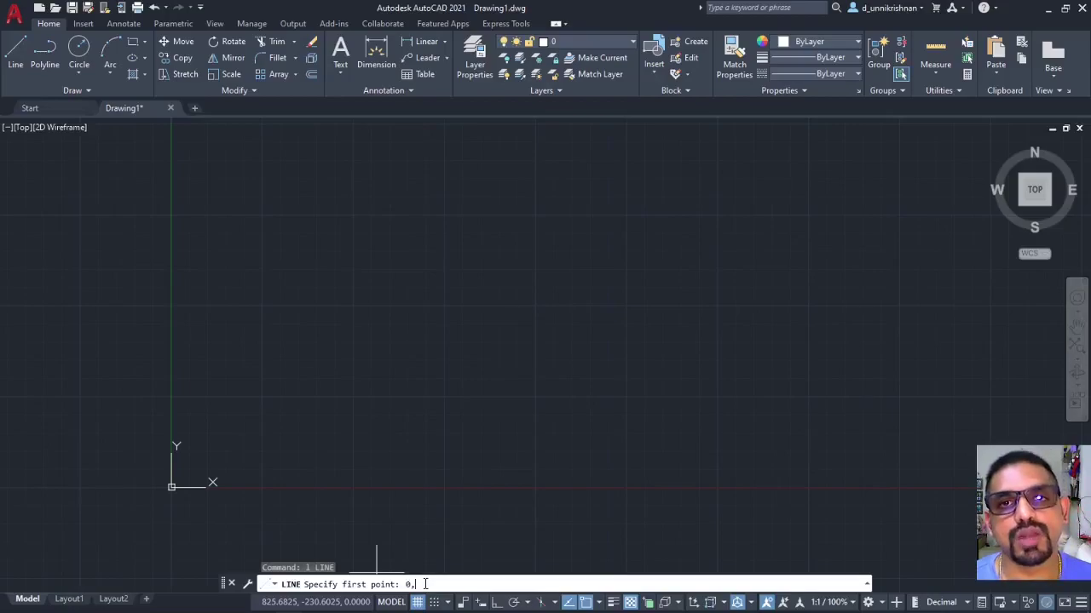
key(Return)
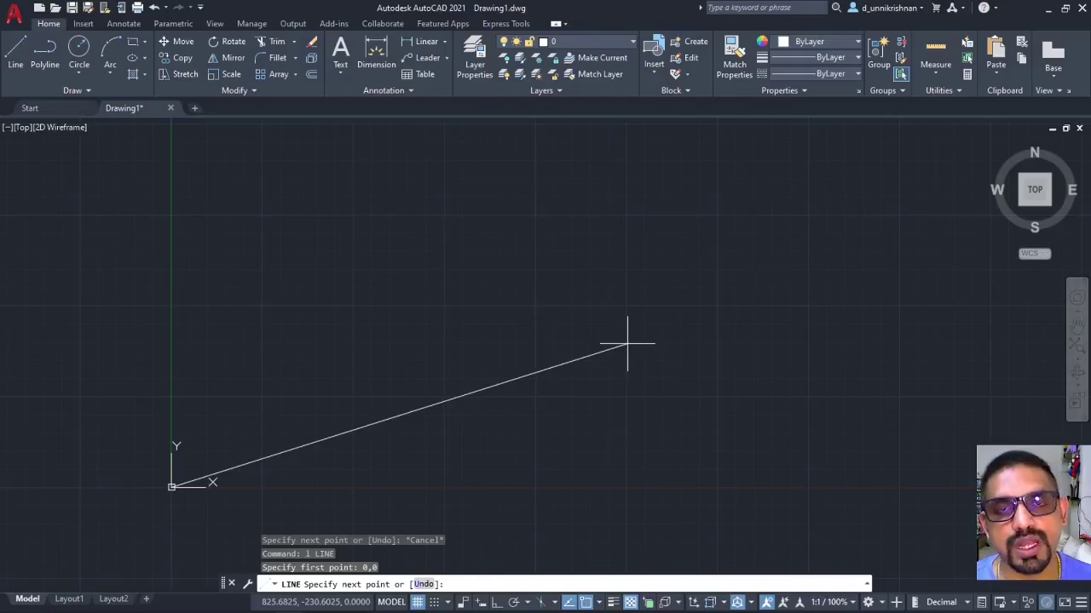
text(100,0)
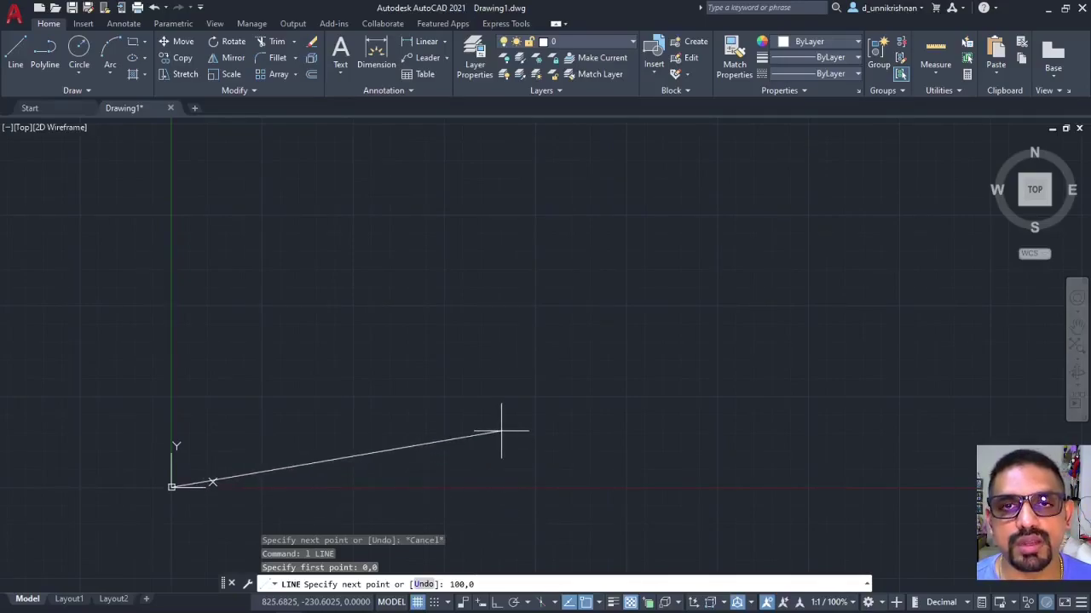
key(Return)
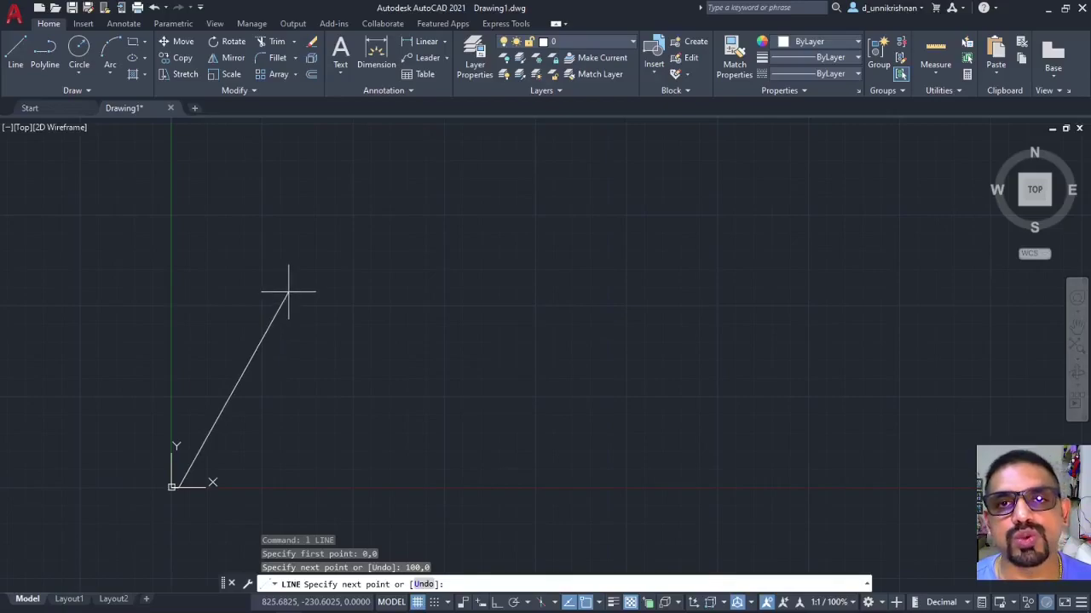
End the line and zoom to extents so the 100-unit line fills the view.
middle_drag(287, 290, 426, 312)
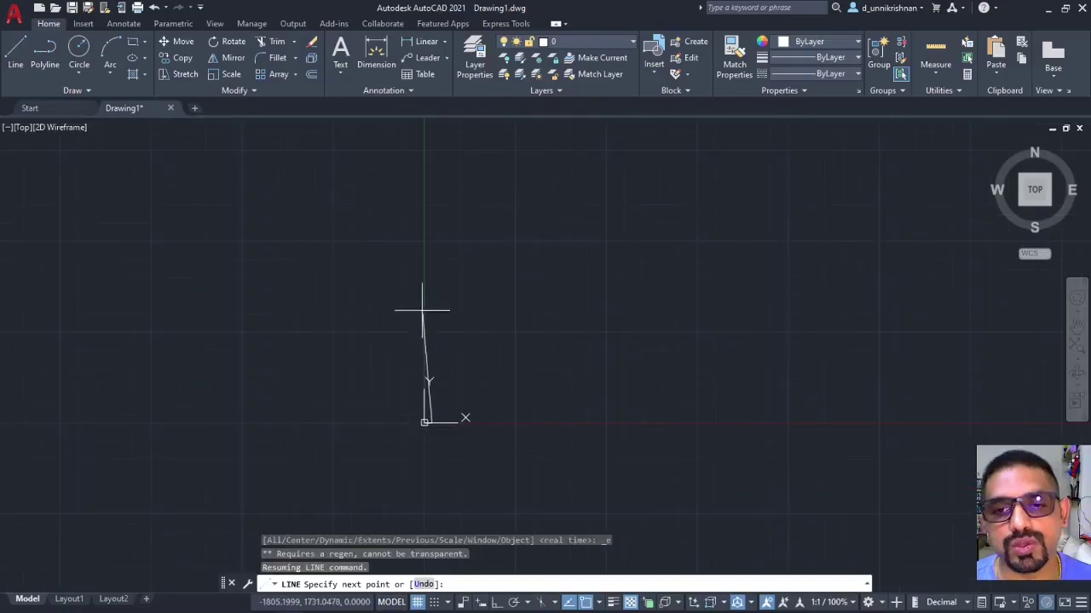
key(Escape)
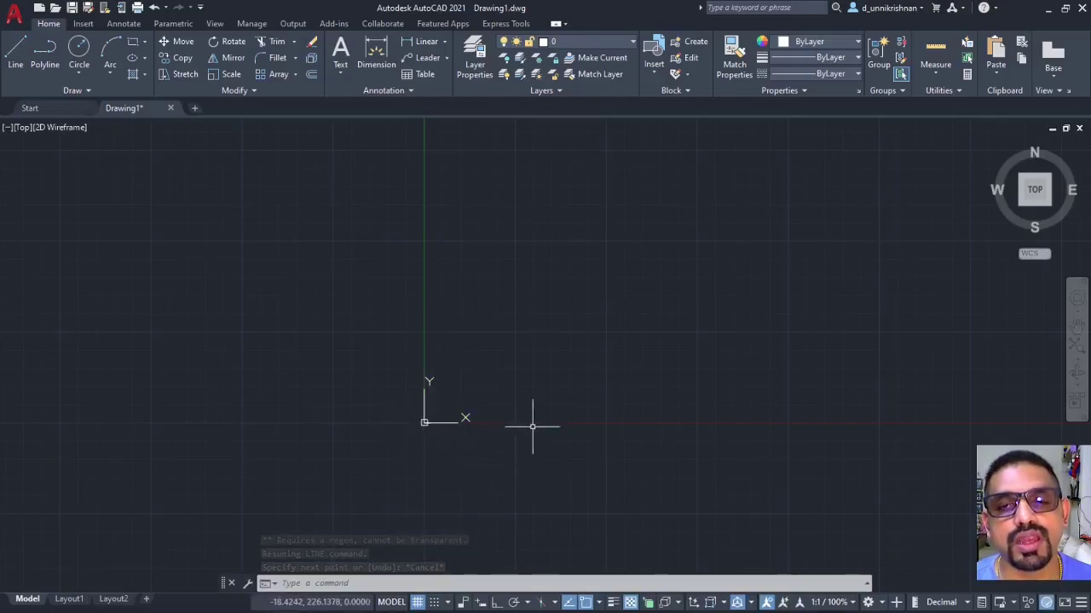
middle_click(443, 358)
middle_click(443, 358)
scroll(505, 388, down, 2)
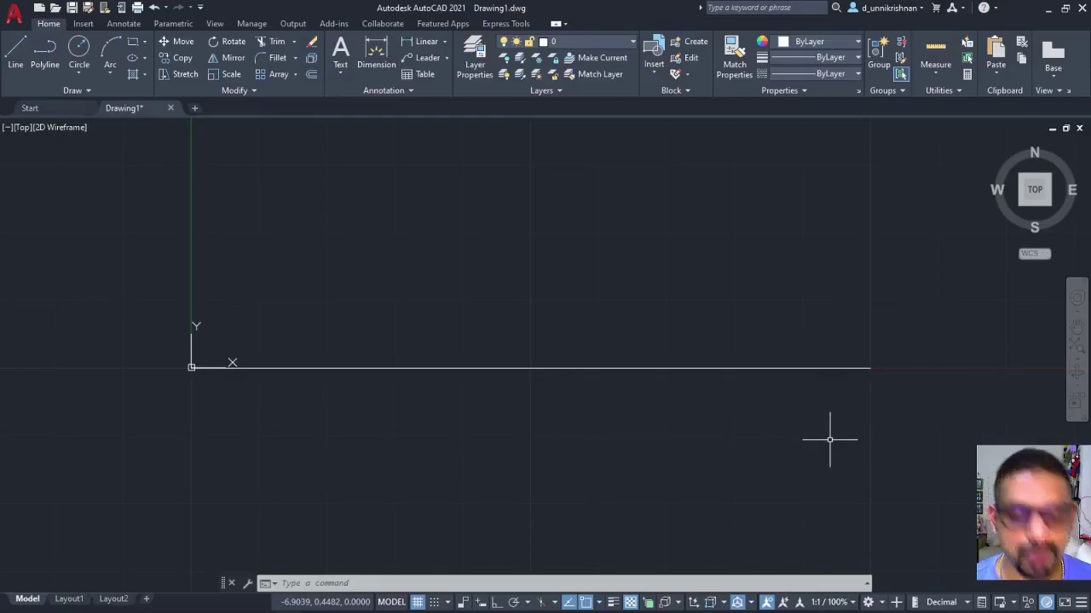
Start a new line and confirm Endpoint object snap is enabled in the OSNAP list.
text(l)
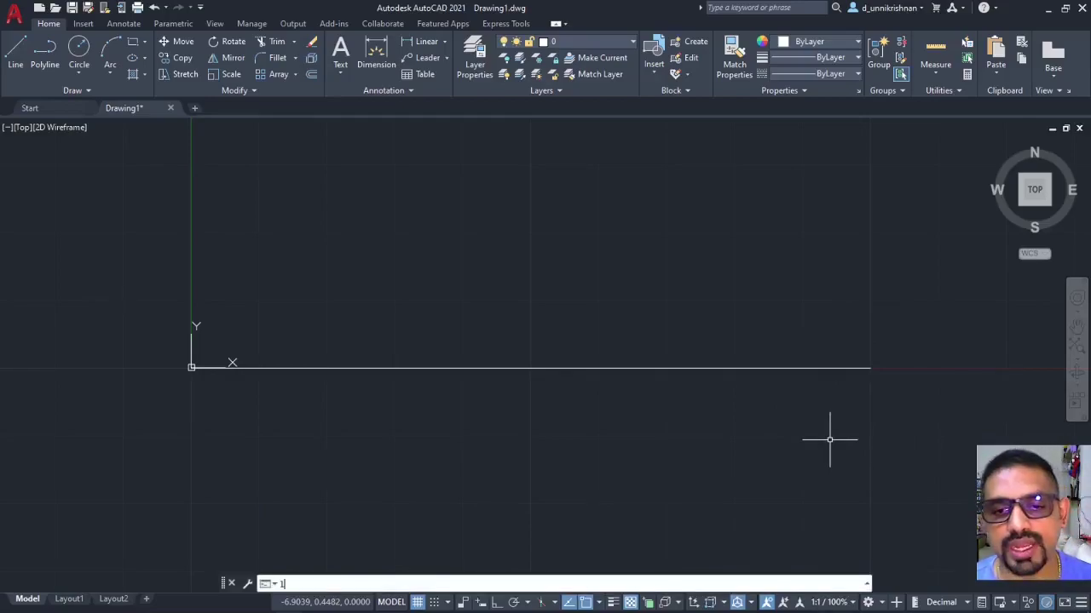
key(Return)
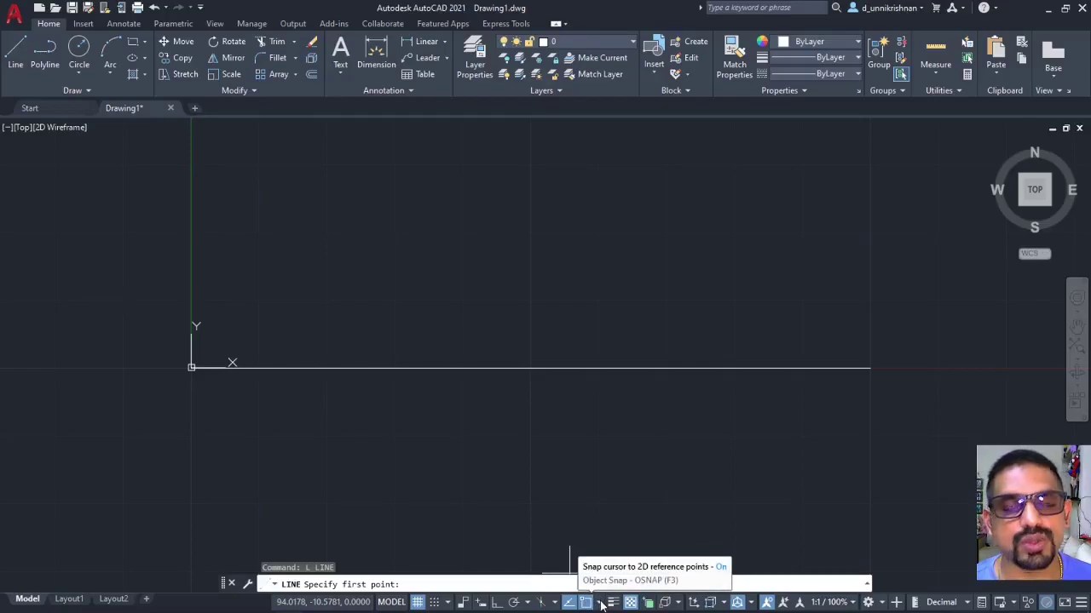
click(601, 603)
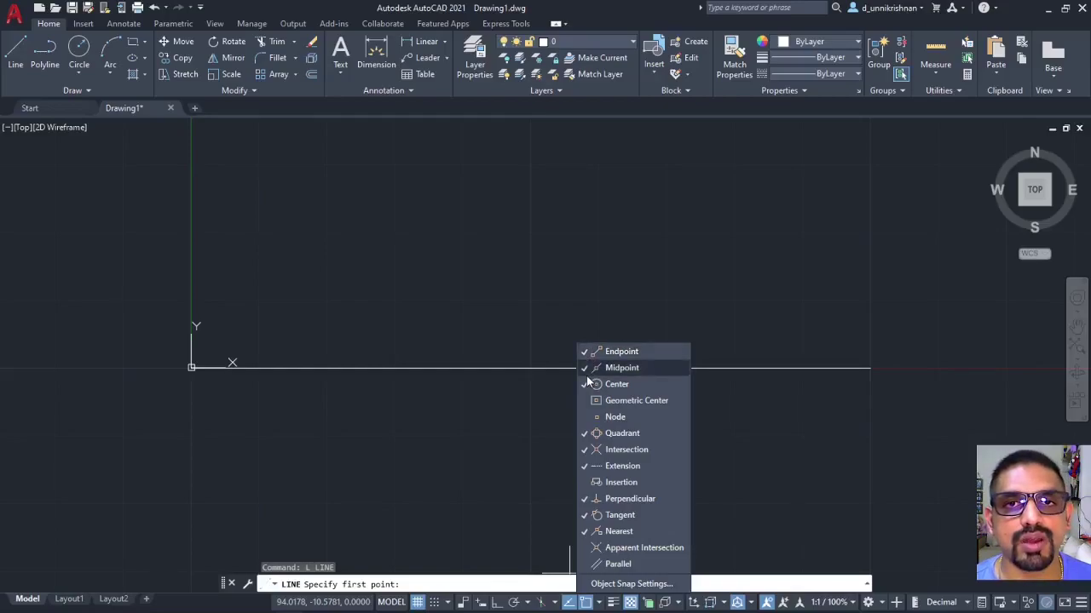
click(739, 348)
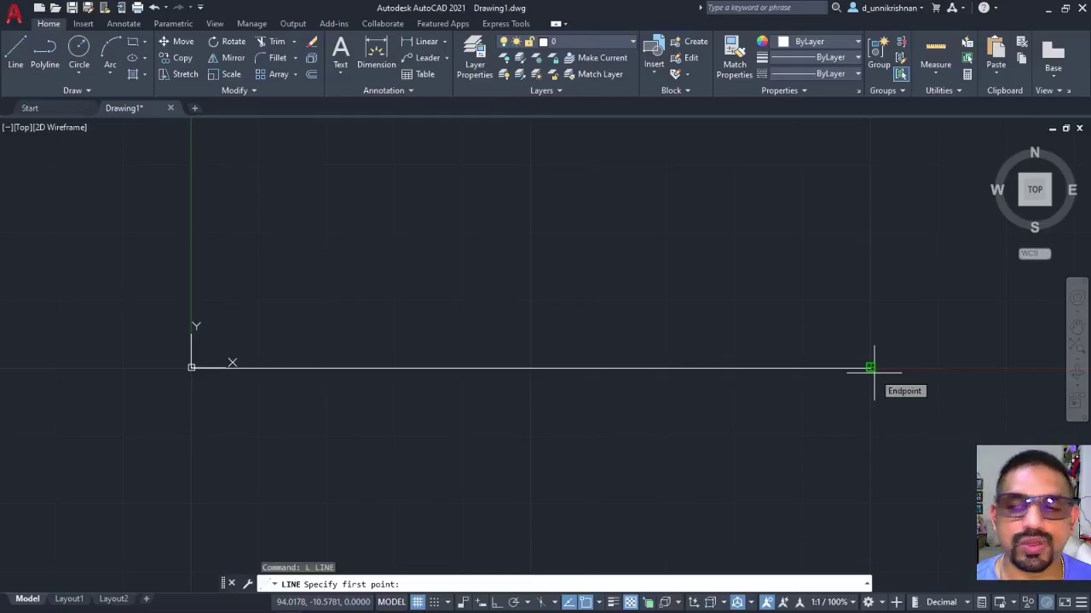
Begin the line at the 100,0 endpoint with Ortho turned on, aiming upward.
click(874, 371)
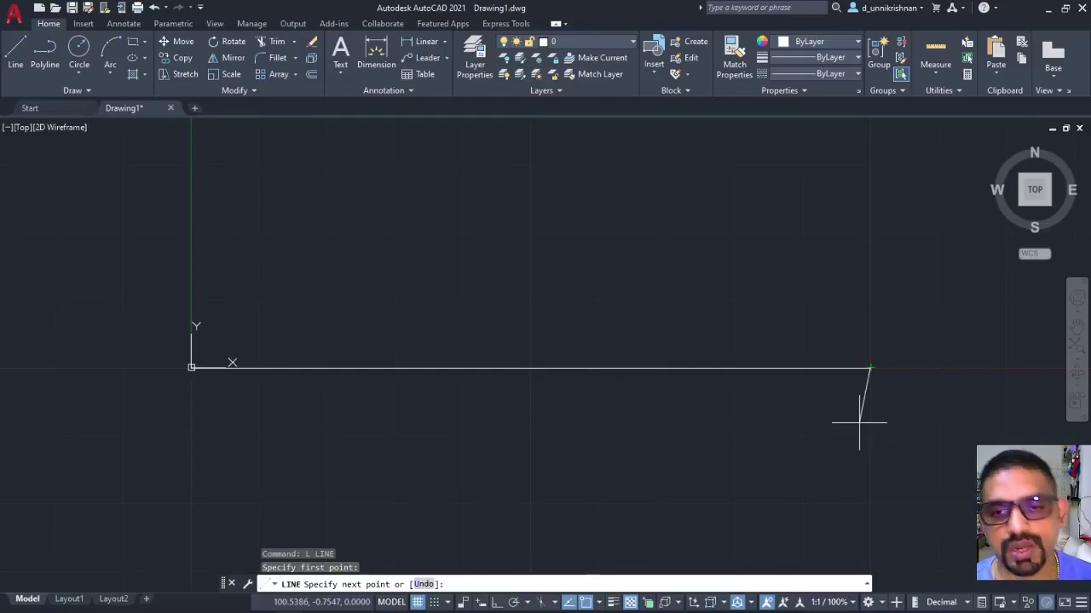
click(497, 602)
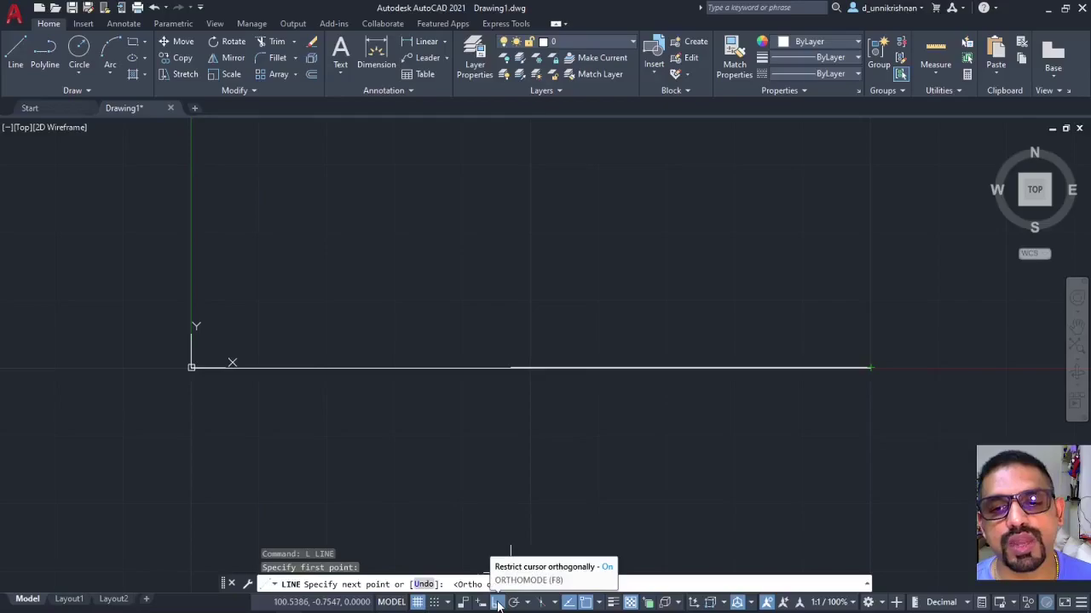
click(498, 602)
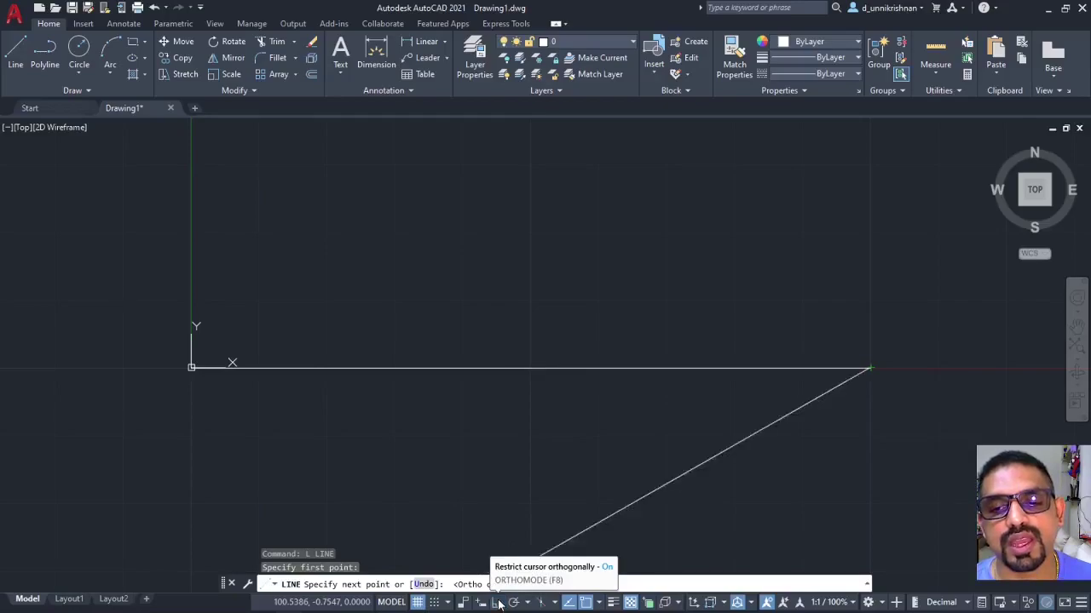
click(498, 602)
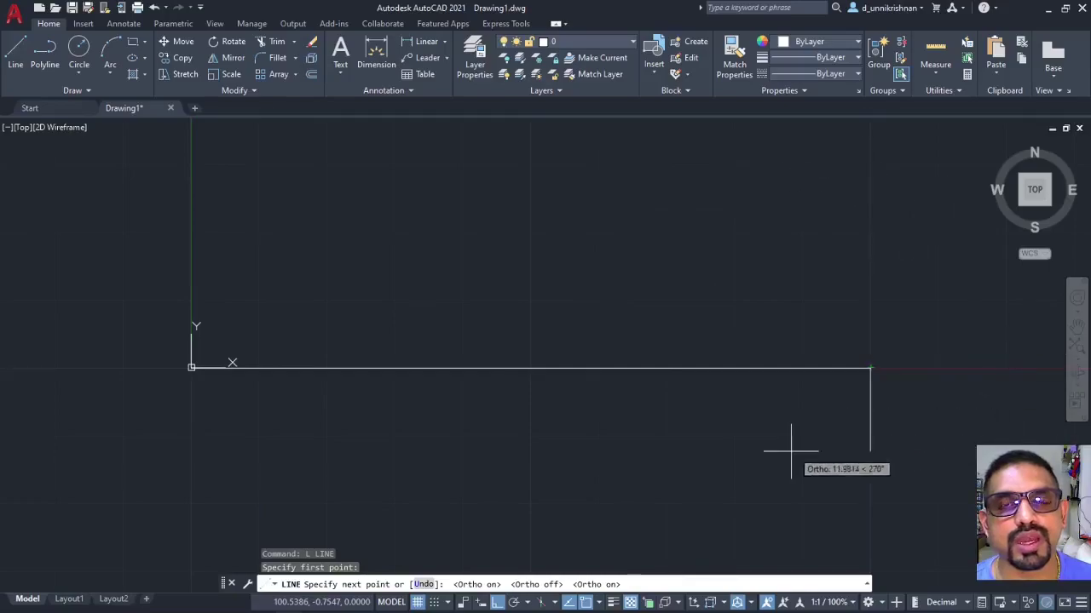
scroll(562, 435, down, 4)
scroll(667, 345, down, 2)
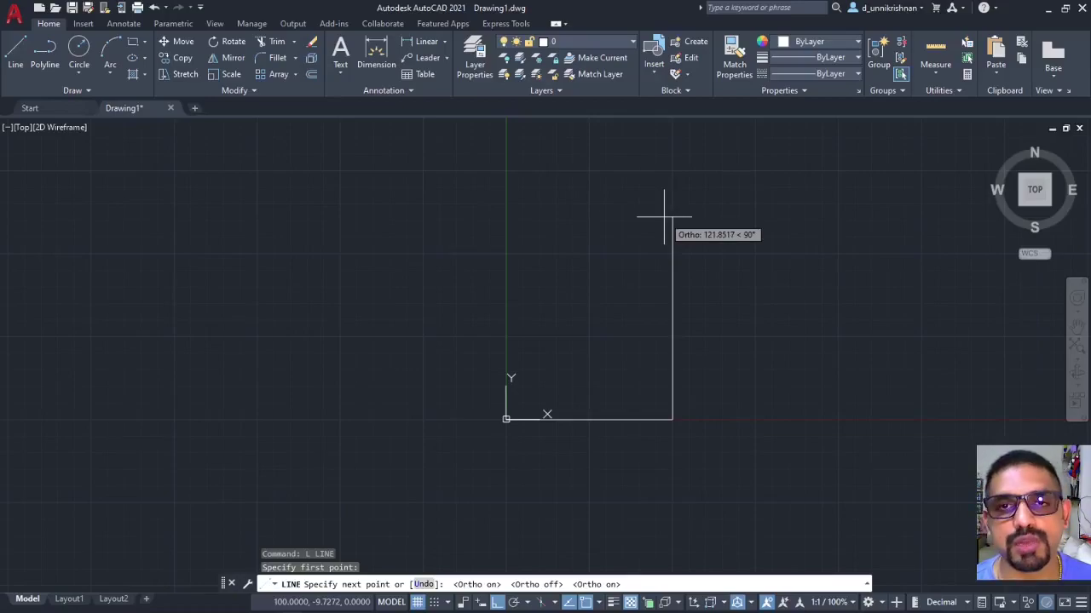
Draw the 200-unit right side and the 100-unit top edge.
text(200)
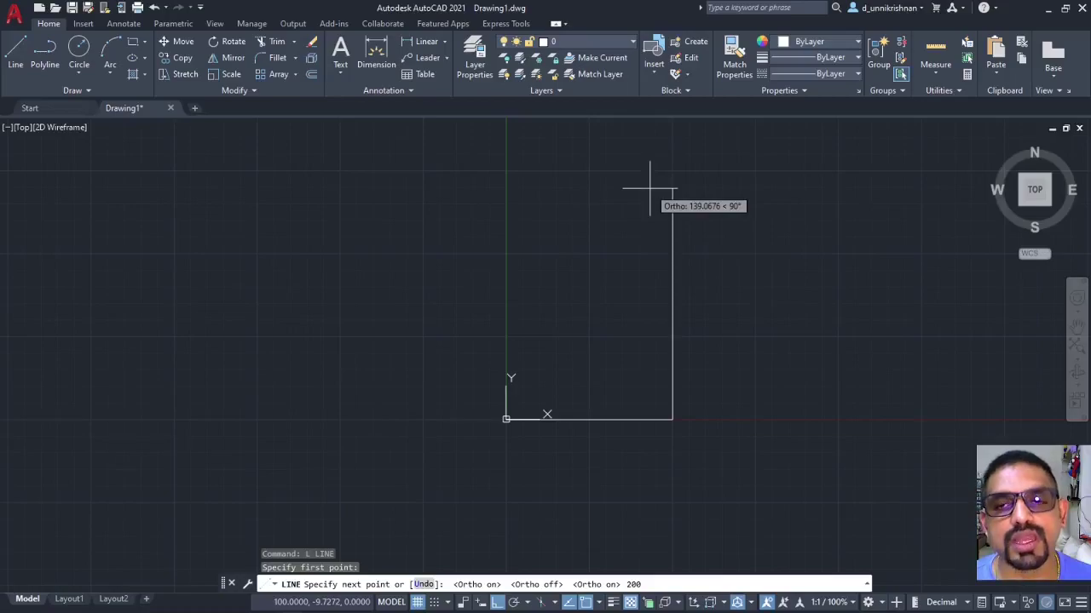
key(Return)
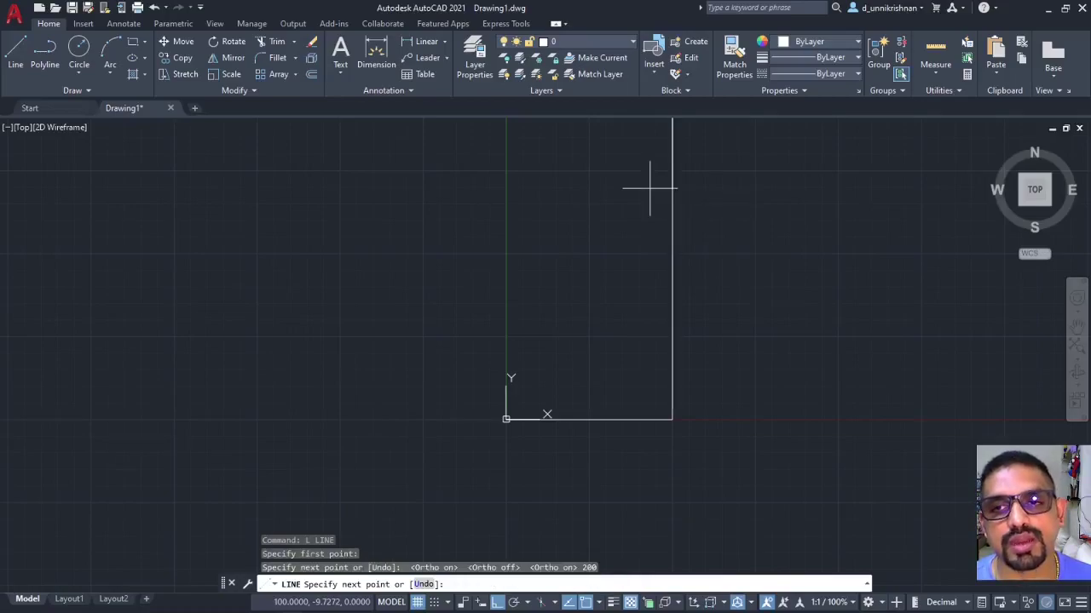
scroll(658, 239, down, 3)
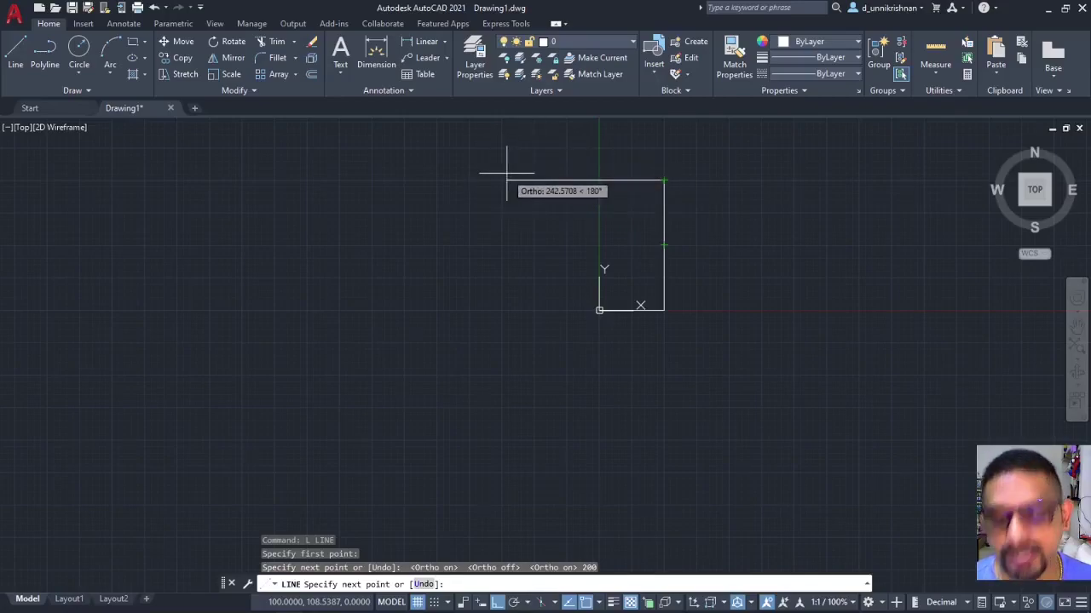
text(100)
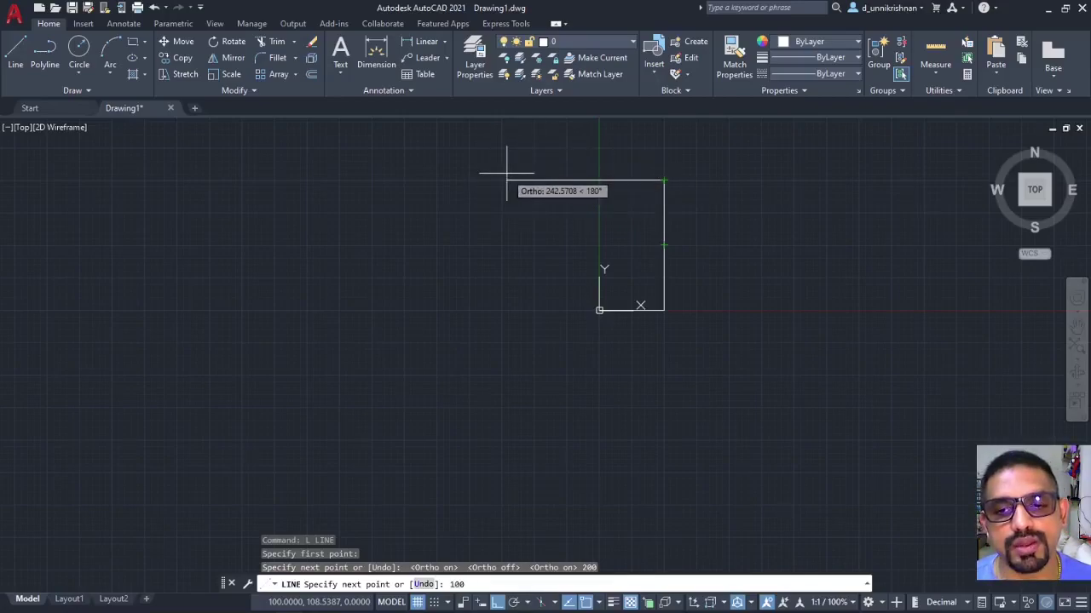
key(Return)
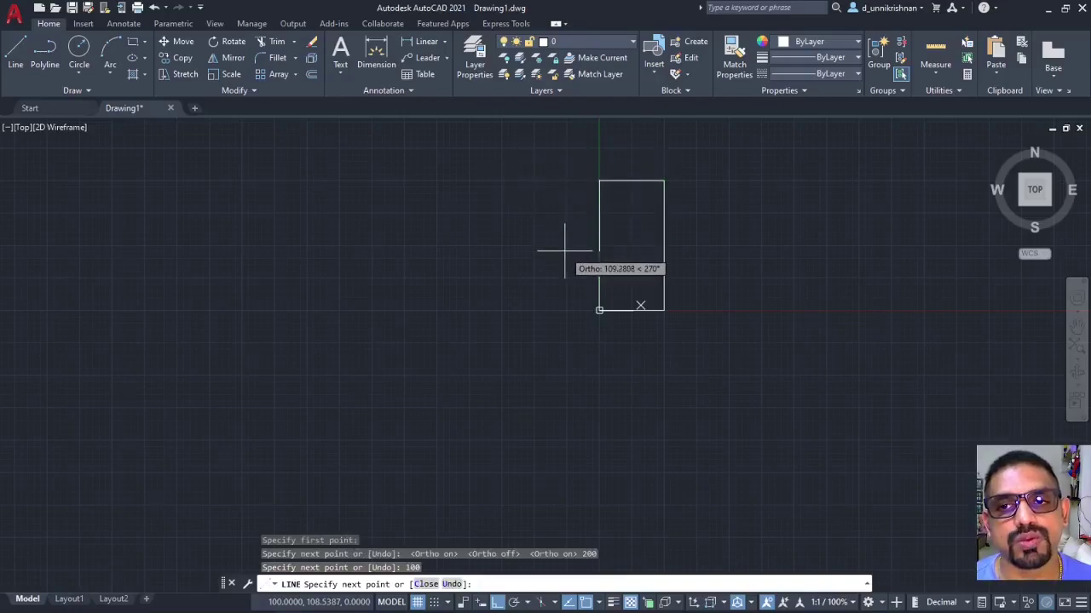
Close the rectangle at the origin corner and end the line command.
scroll(596, 188, up, 2)
scroll(604, 213, down, 2)
scroll(605, 232, up, 2)
scroll(606, 237, down, 1)
scroll(605, 369, up, 3)
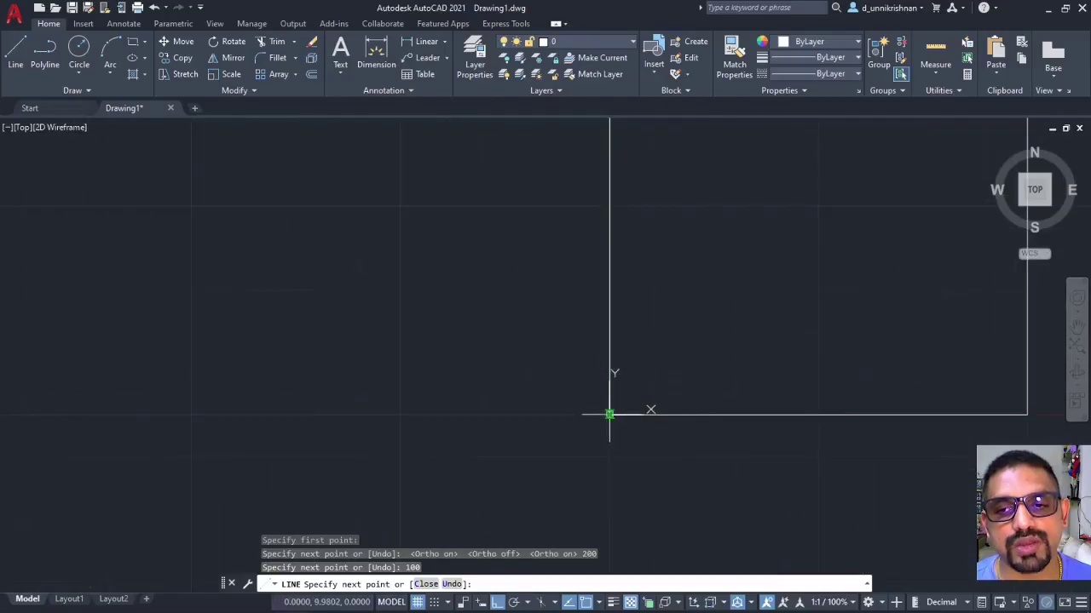
click(609, 415)
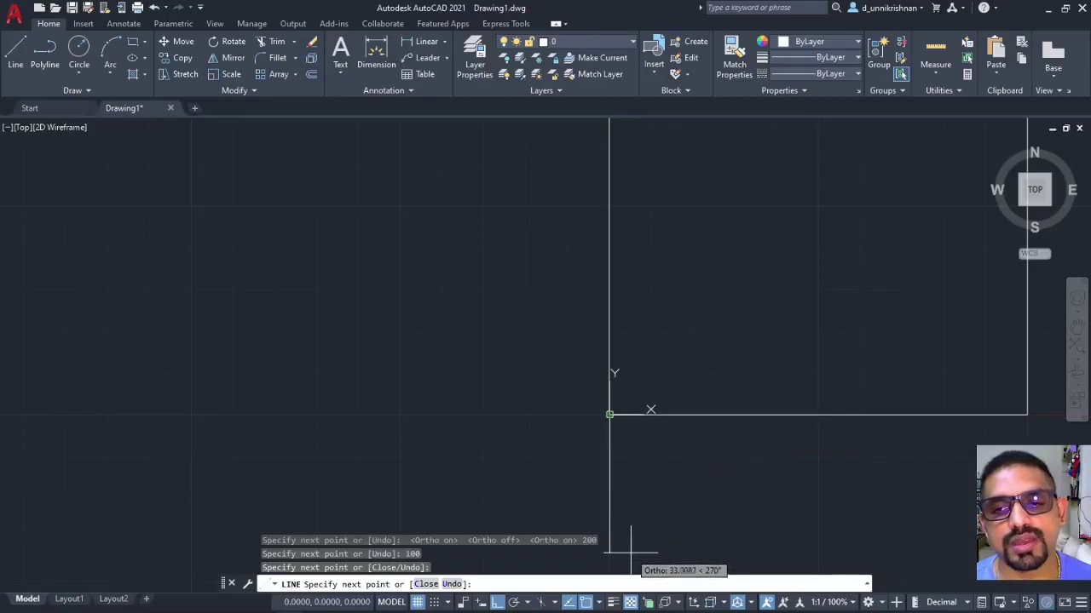
key(Escape)
scroll(604, 433, down, 5)
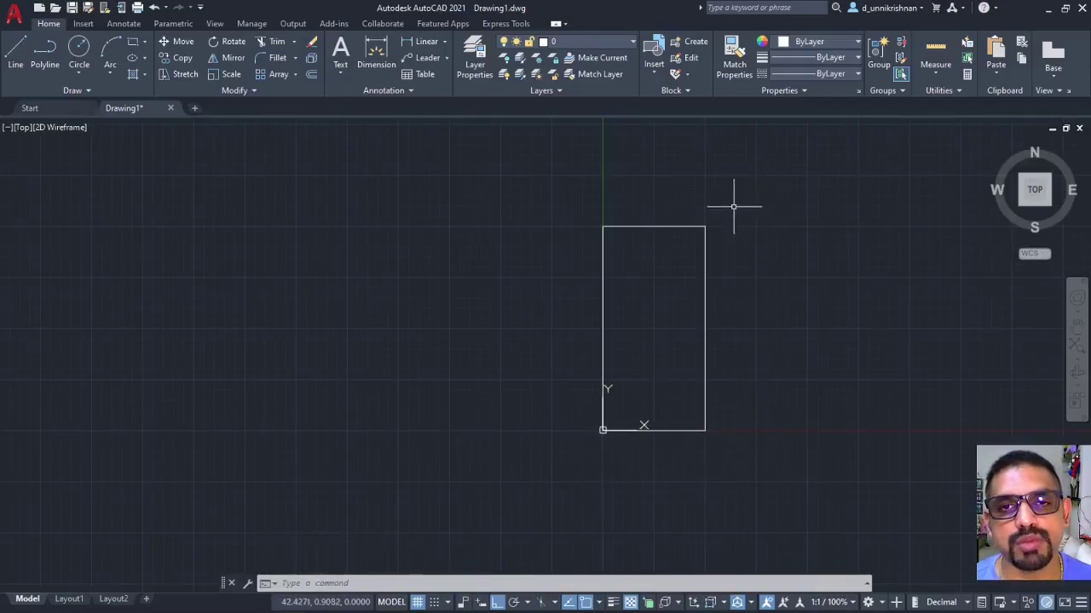
Window-select and delete the 100×200 rectangle, then pan to recenter the origin.
click(579, 208)
click(729, 493)
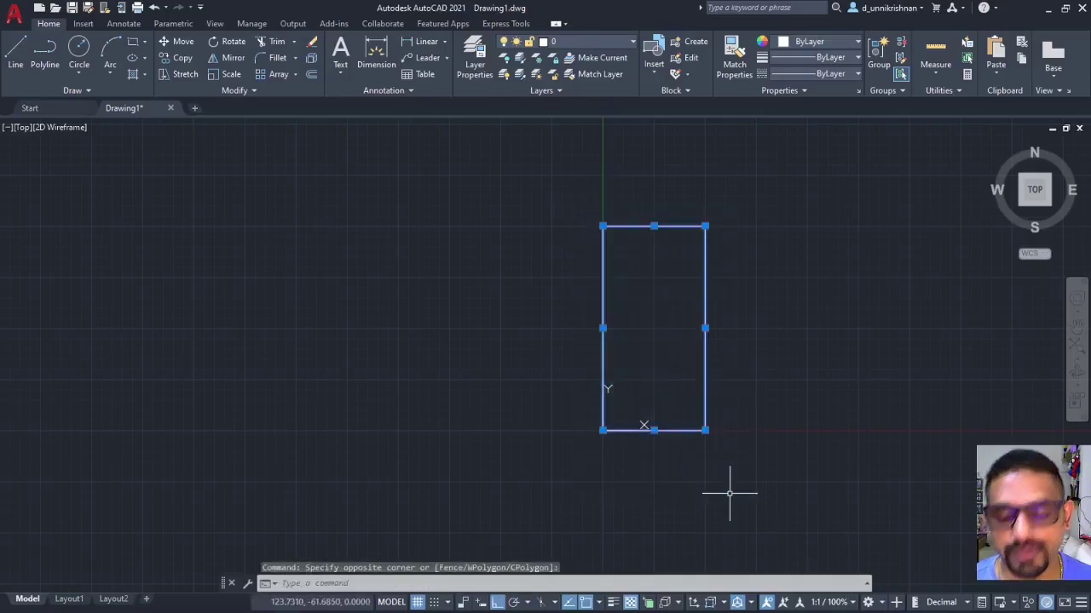
key(Delete)
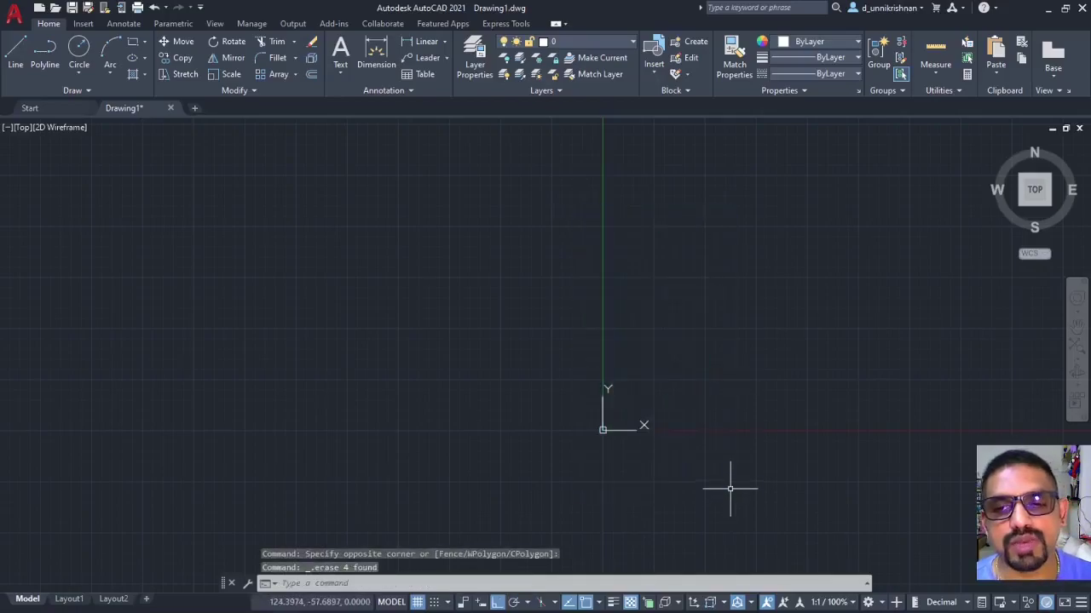
middle_drag(729, 161, 610, 228)
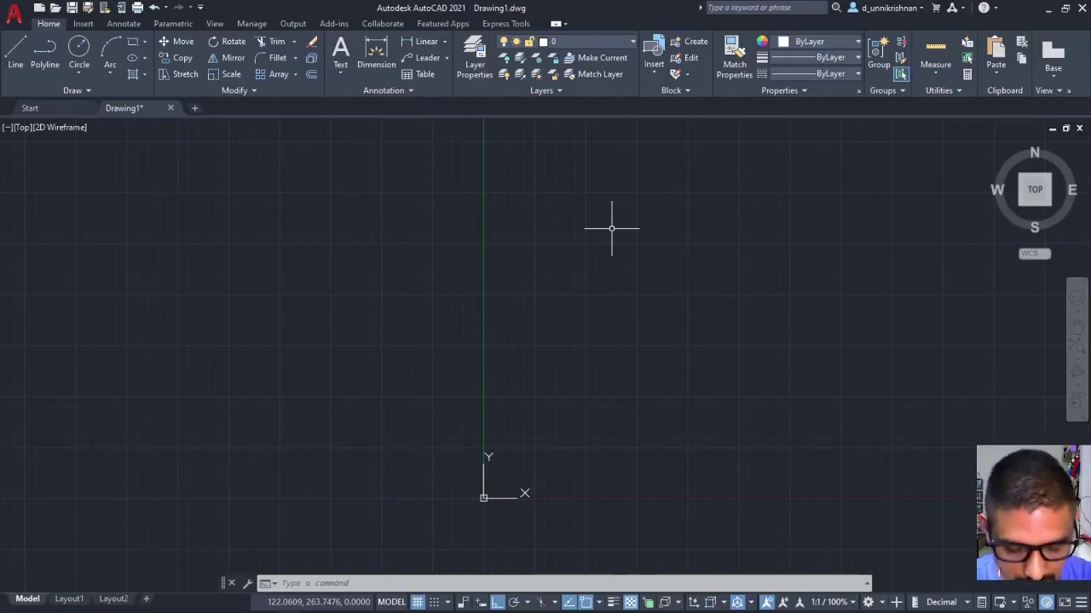
Draw a line from the origin to 210,0 and up to 210,297 with Ortho off.
text(l)
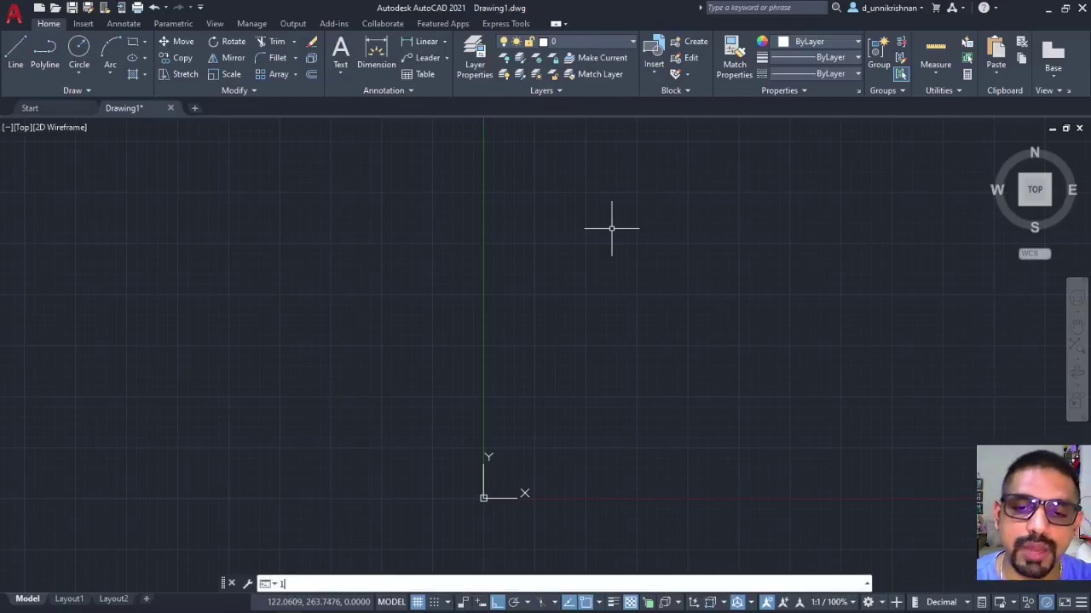
key(Return)
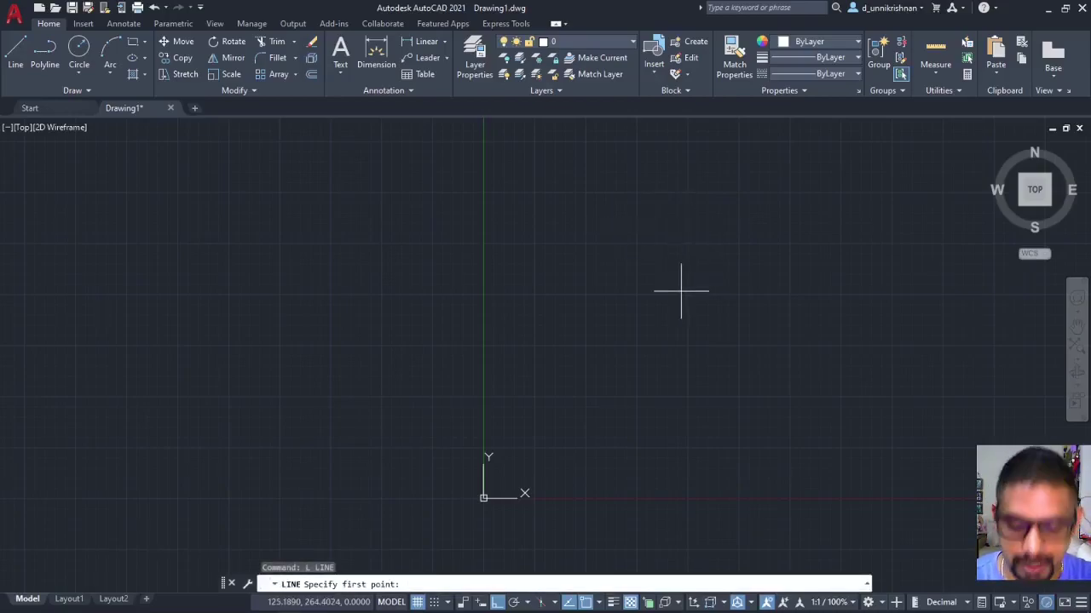
text(0)
key(Return)
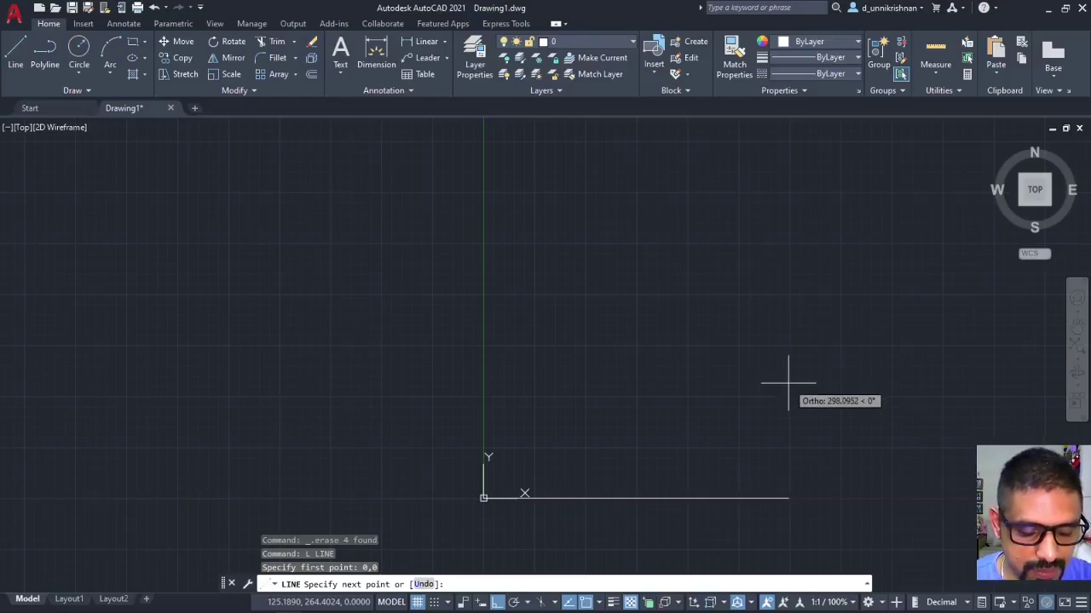
key(F8)
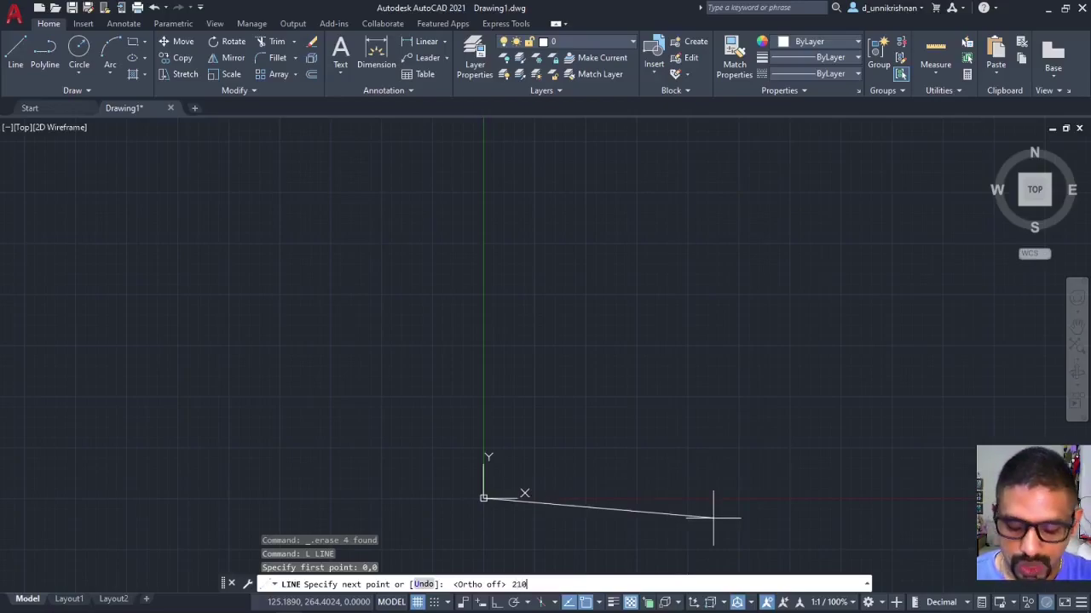
key(Return)
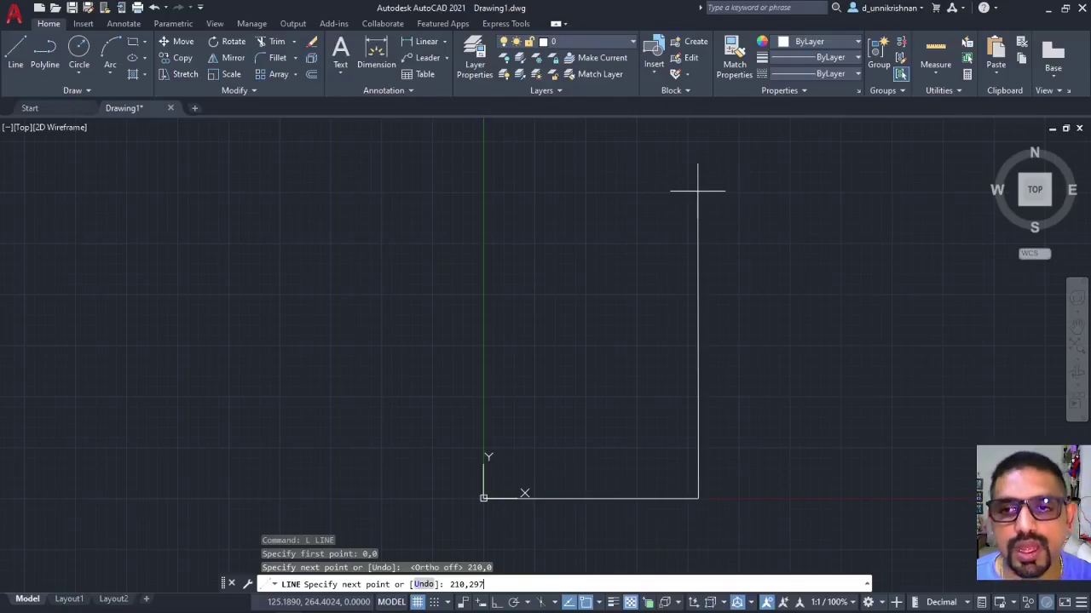
key(Return)
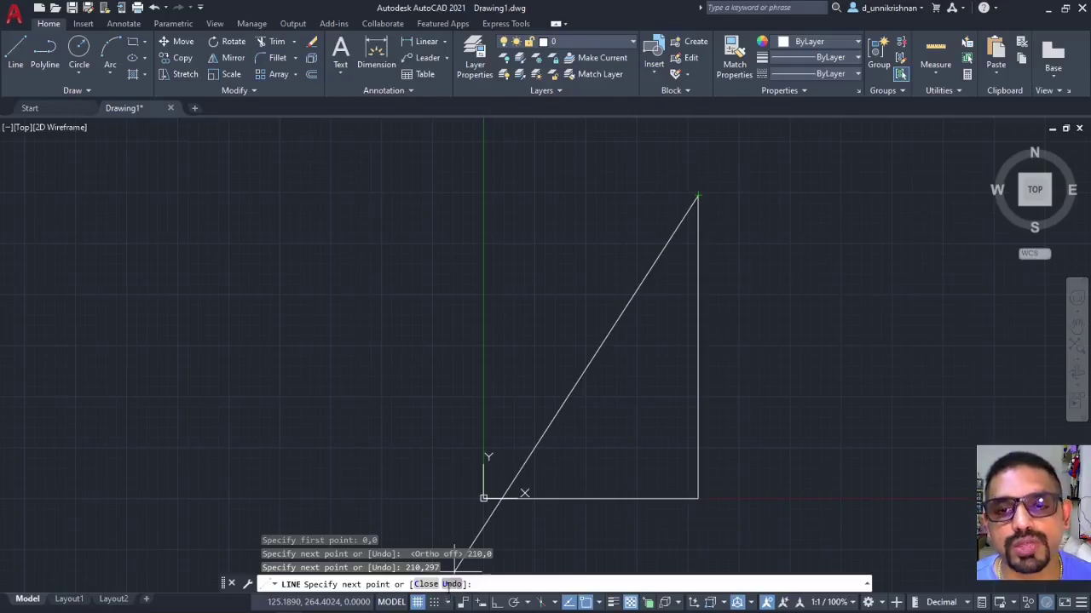
Undo the 210,297 right edge and toggle Ortho while the line stays active.
click(452, 584)
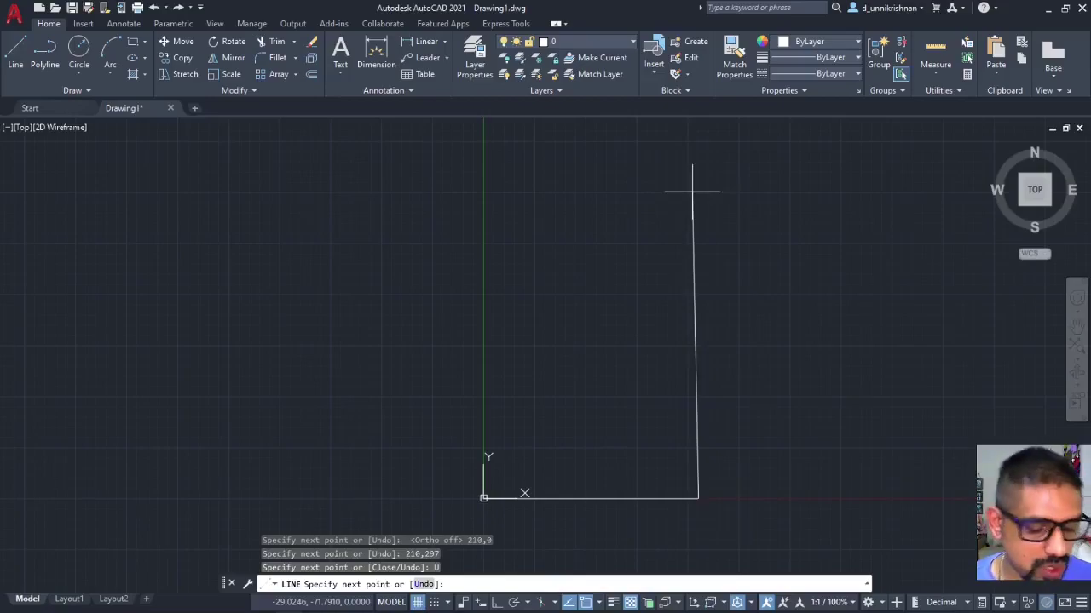
key(F8)
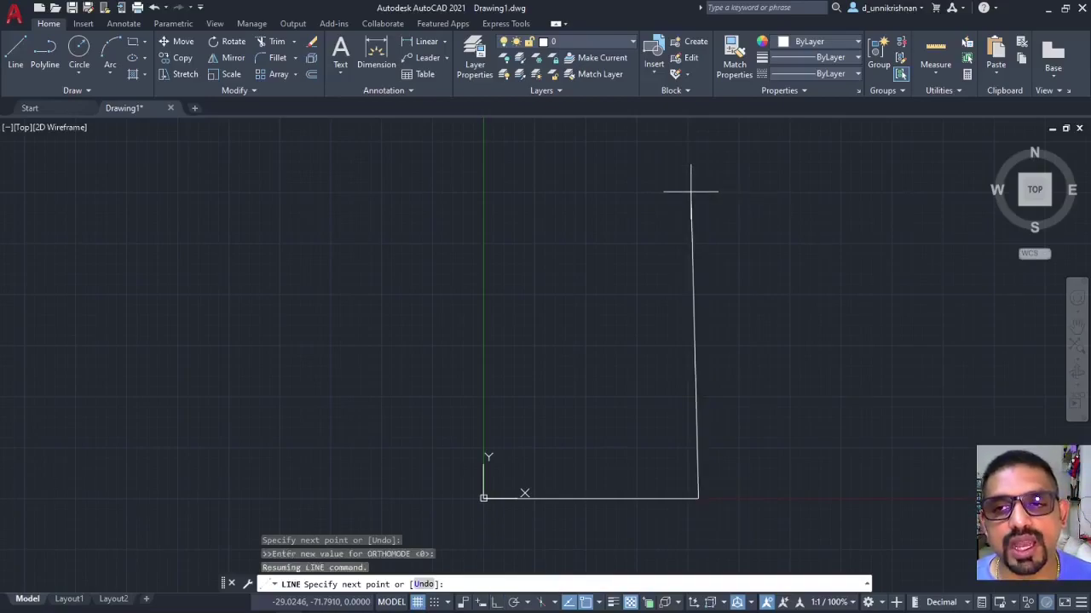
Draw edges @0,297 and @-210,0, then close the 210×297 border to the origin.
text(@0,297)
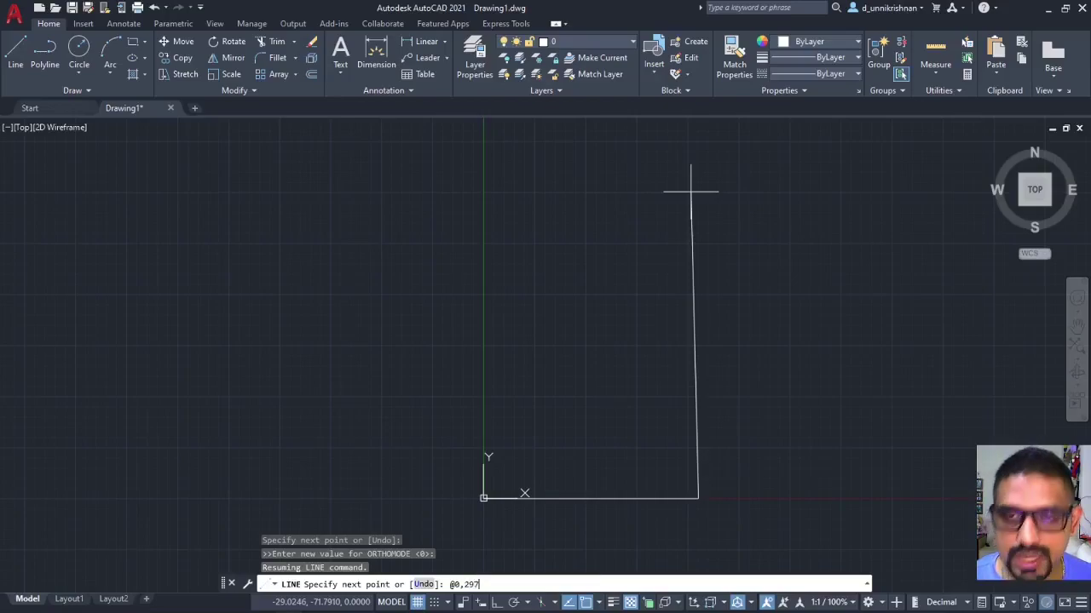
key(Return)
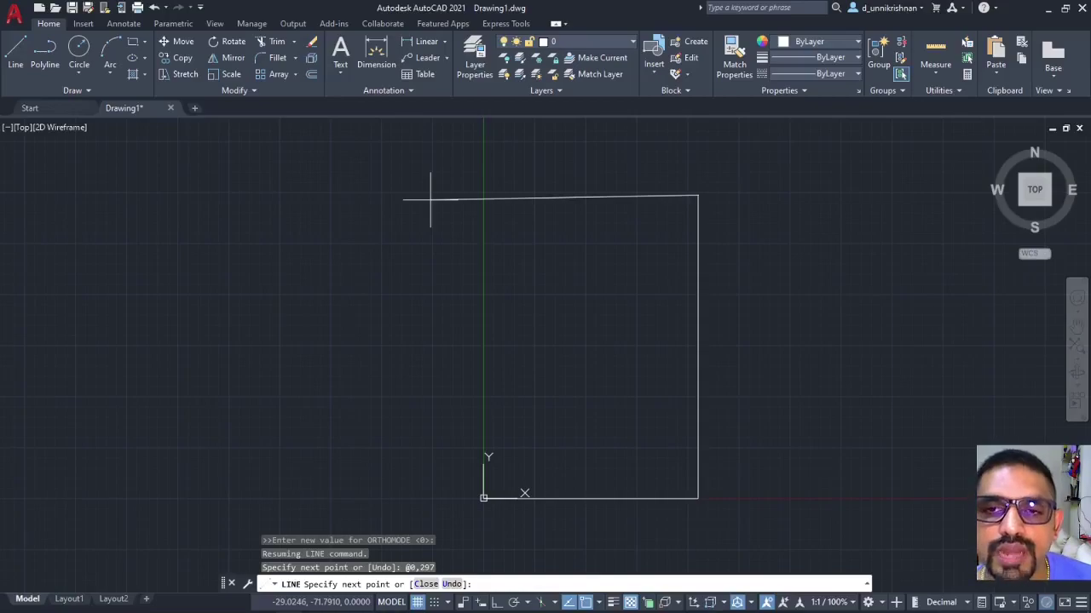
text(@)
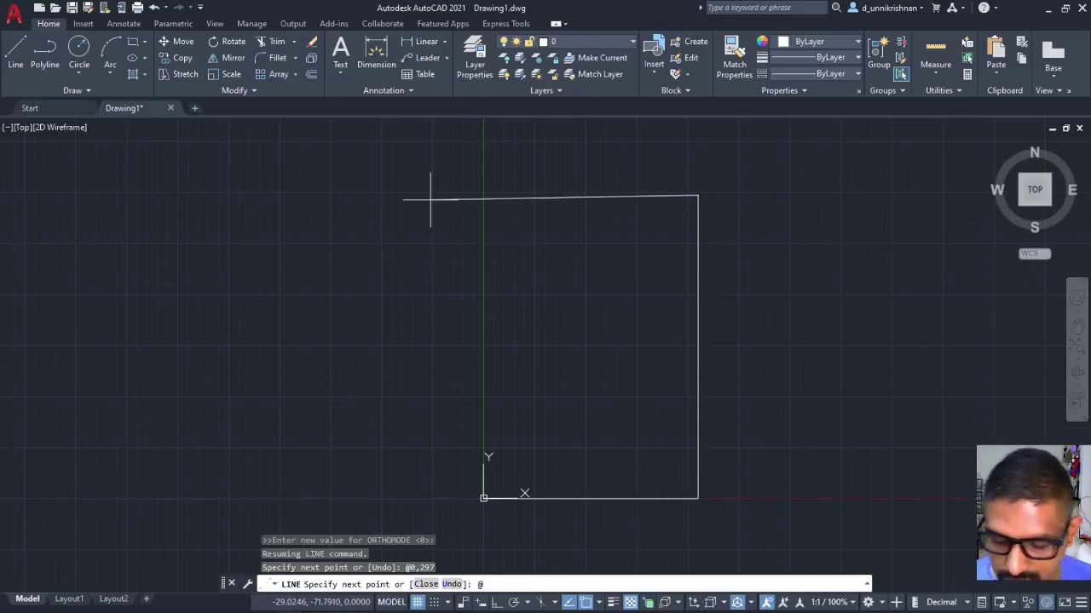
text(-210,)
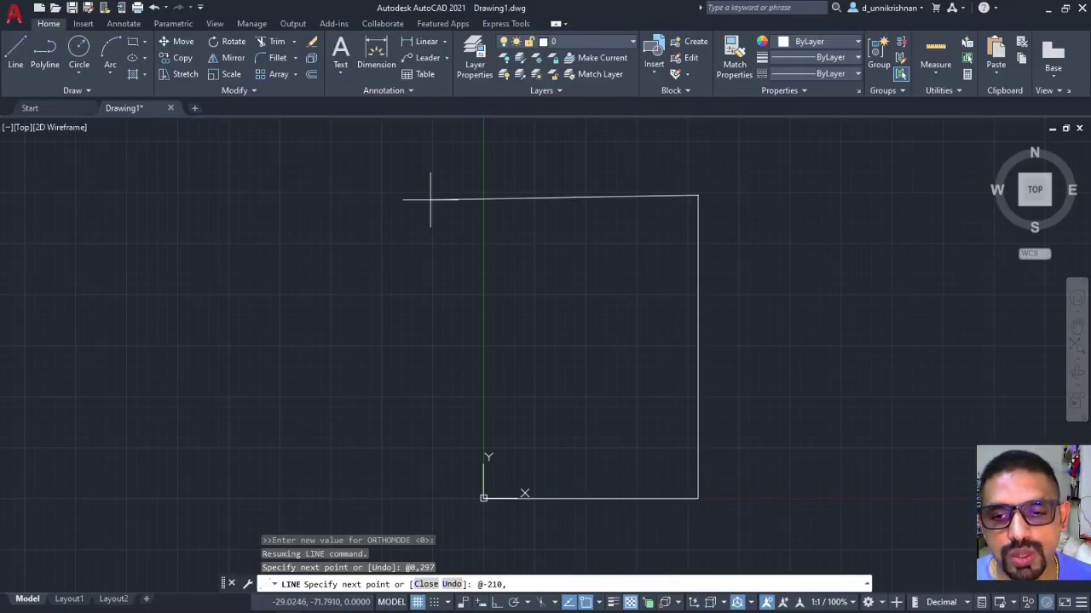
text(0)
key(Return)
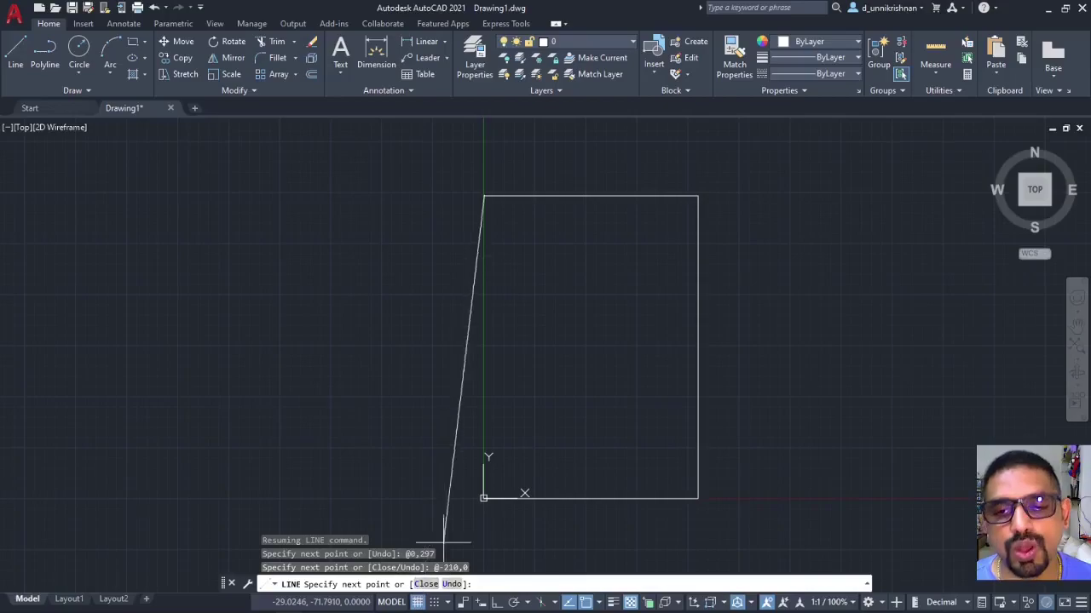
text(c)
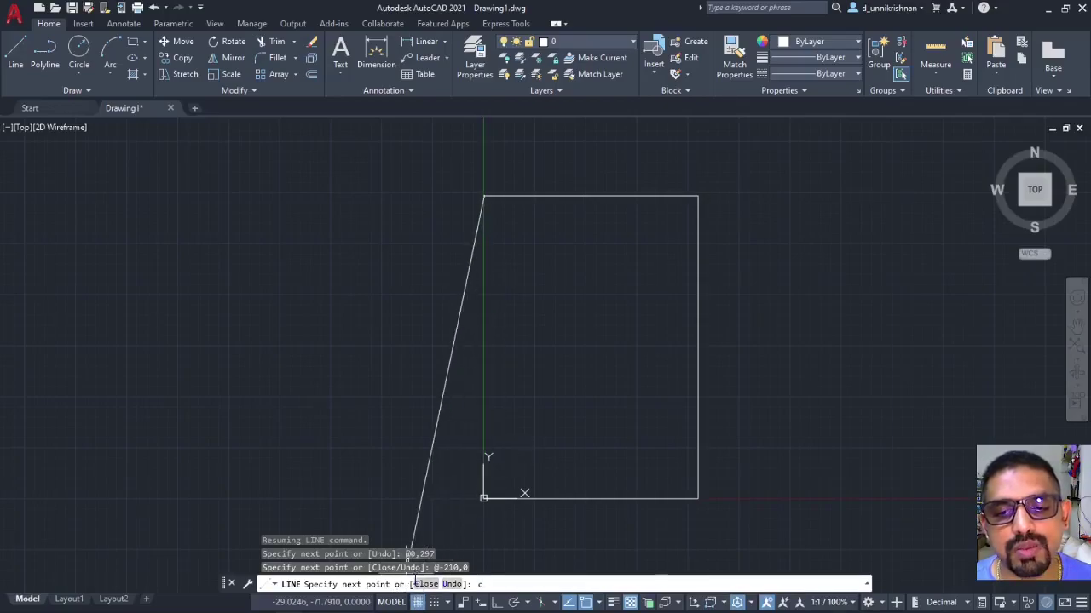
key(Return)
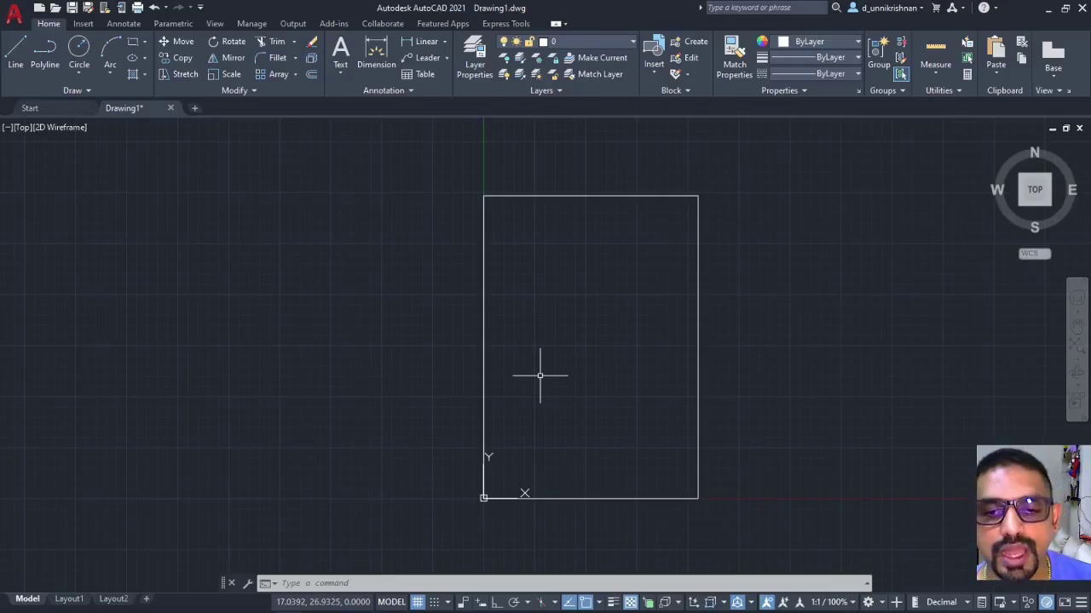
Start a new LINE (L) for the inner margin rectangle.
text(l)
key(Return)
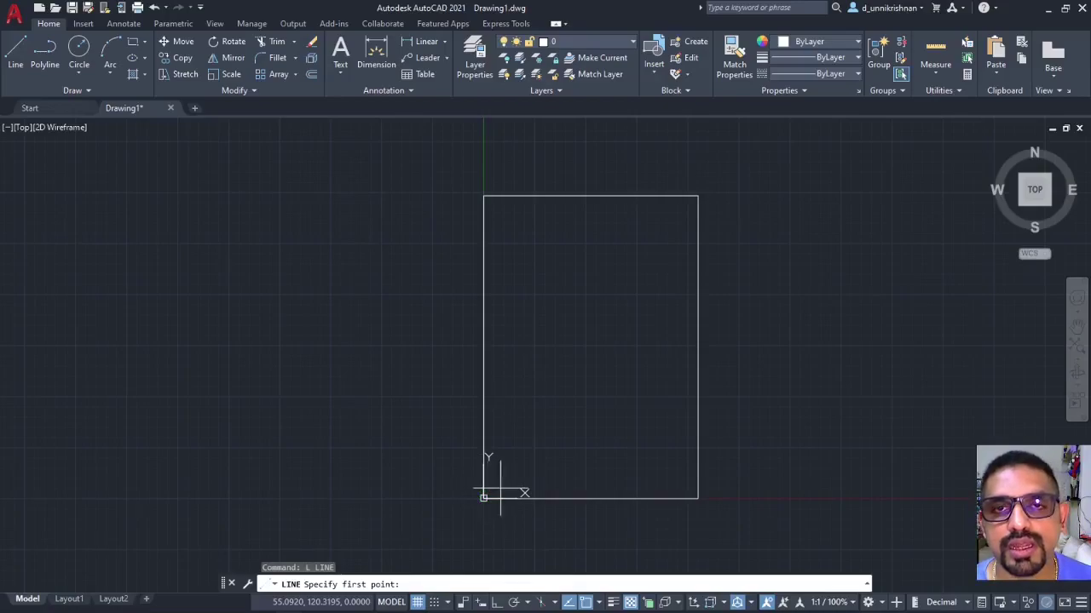
Start the inner line at 10,10 and draw the 190-long bottom edge at 0°.
text(10,10)
key(Return)
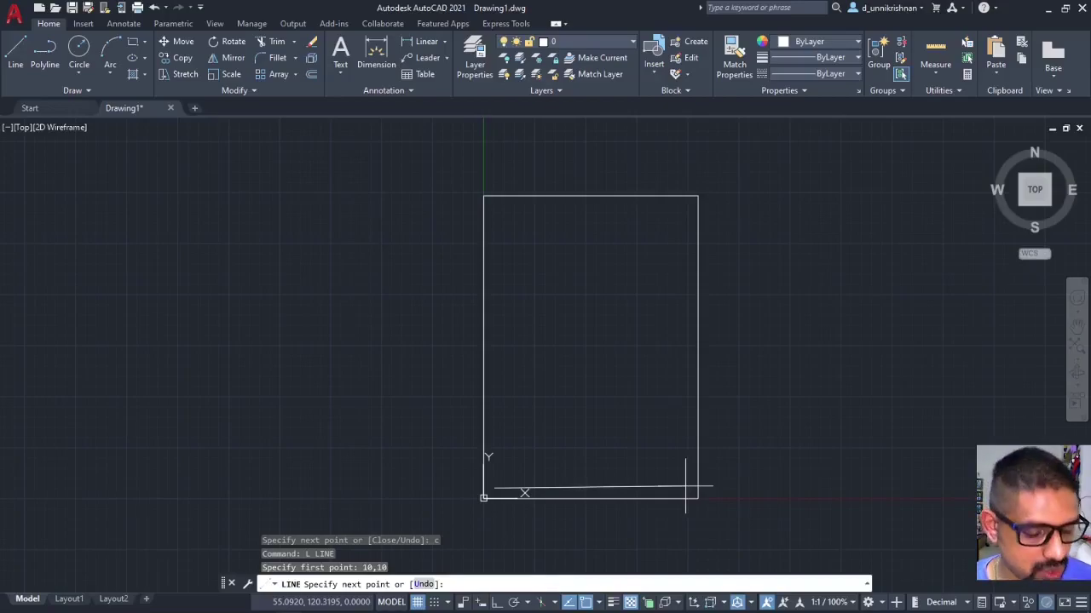
text(@)
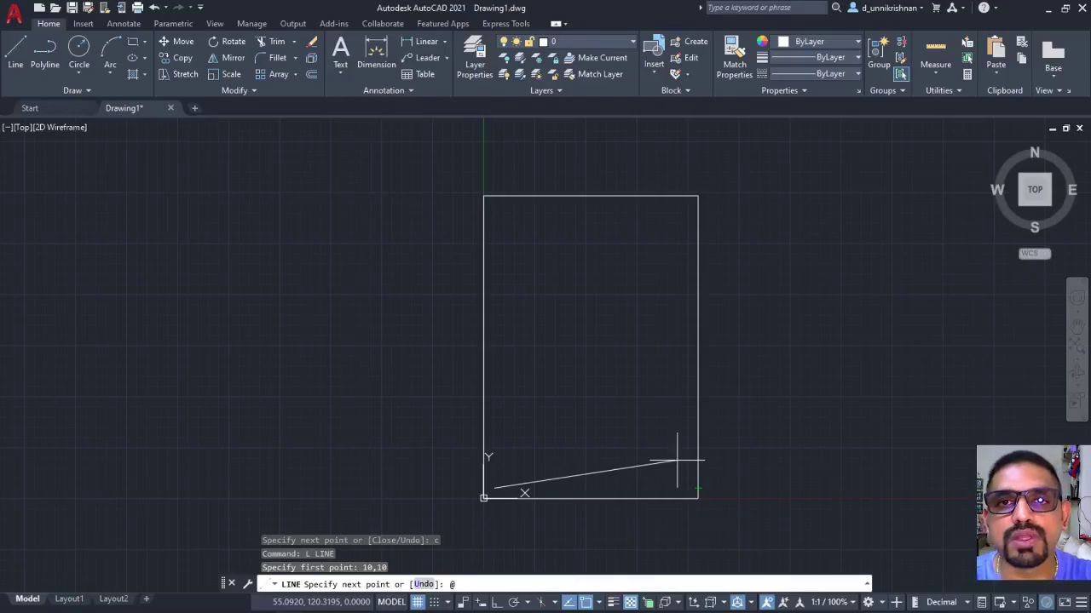
text(190<)
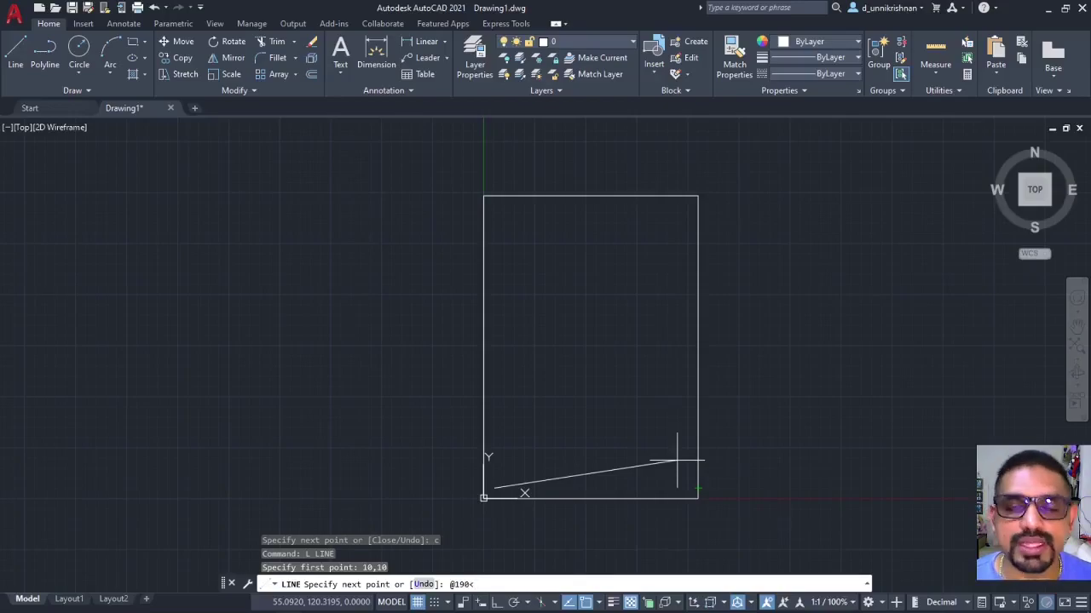
text(0)
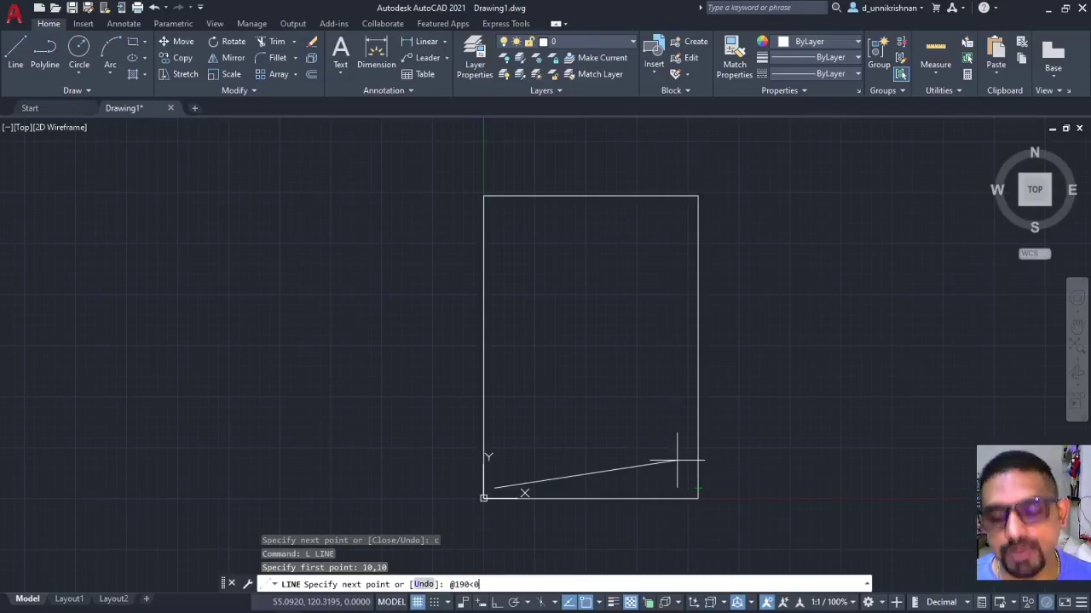
key(Return)
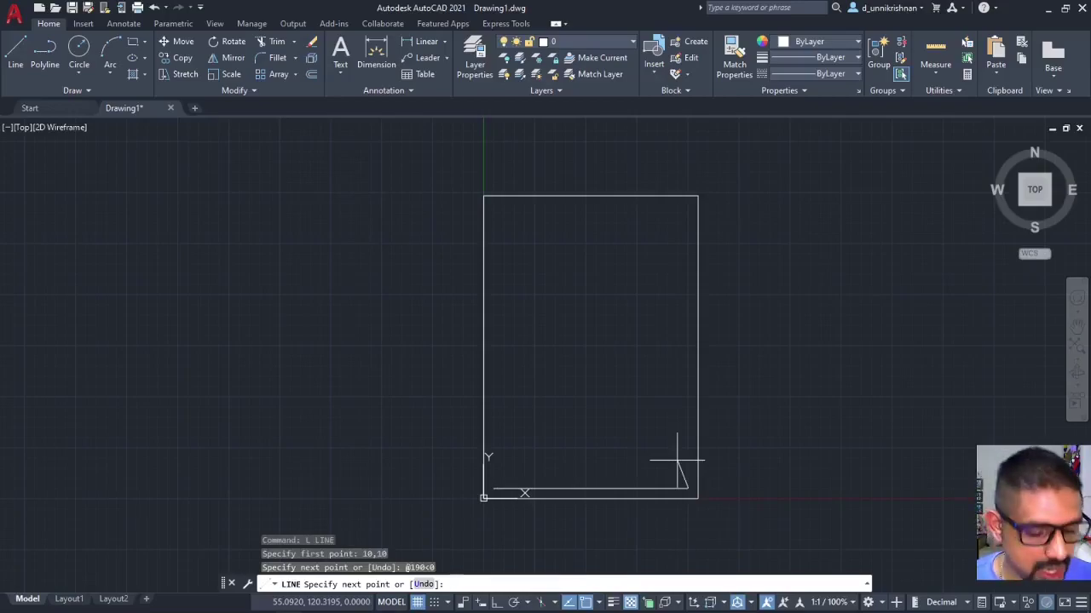
text(@)
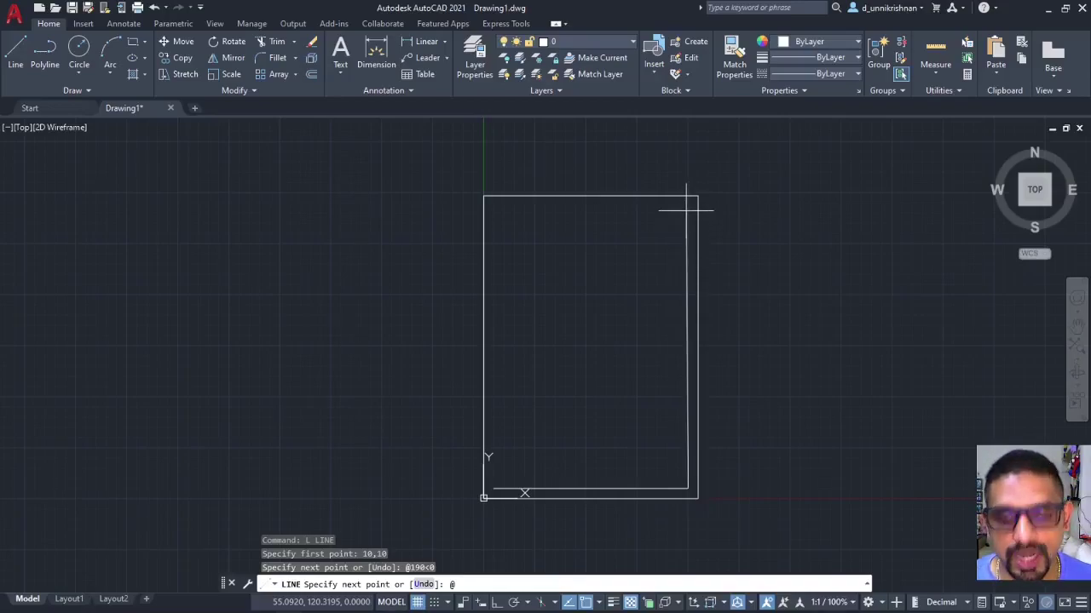
text(277)
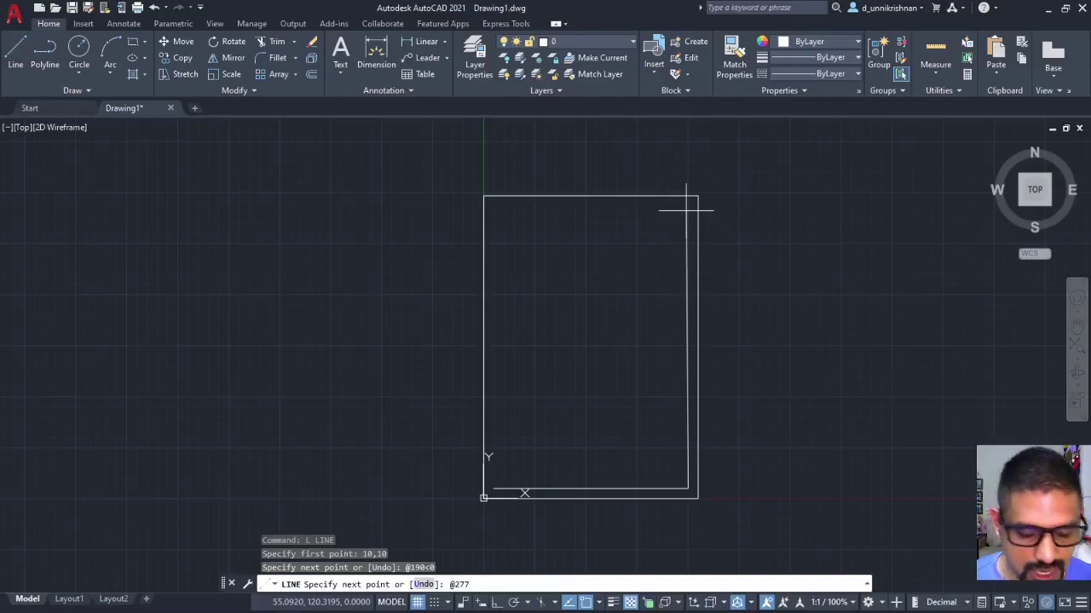
text(<90)
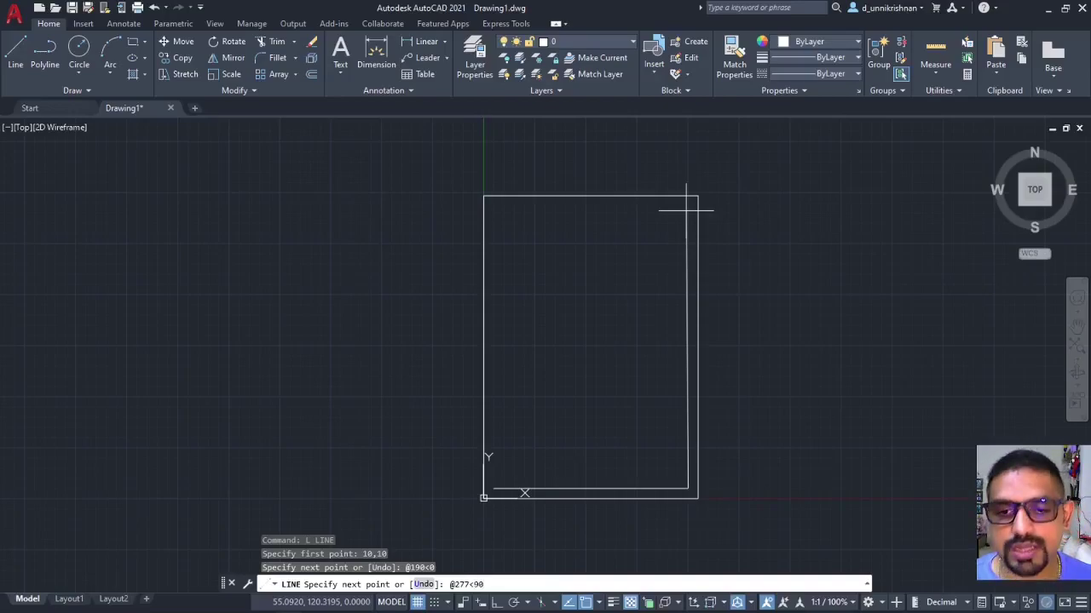
key(Return)
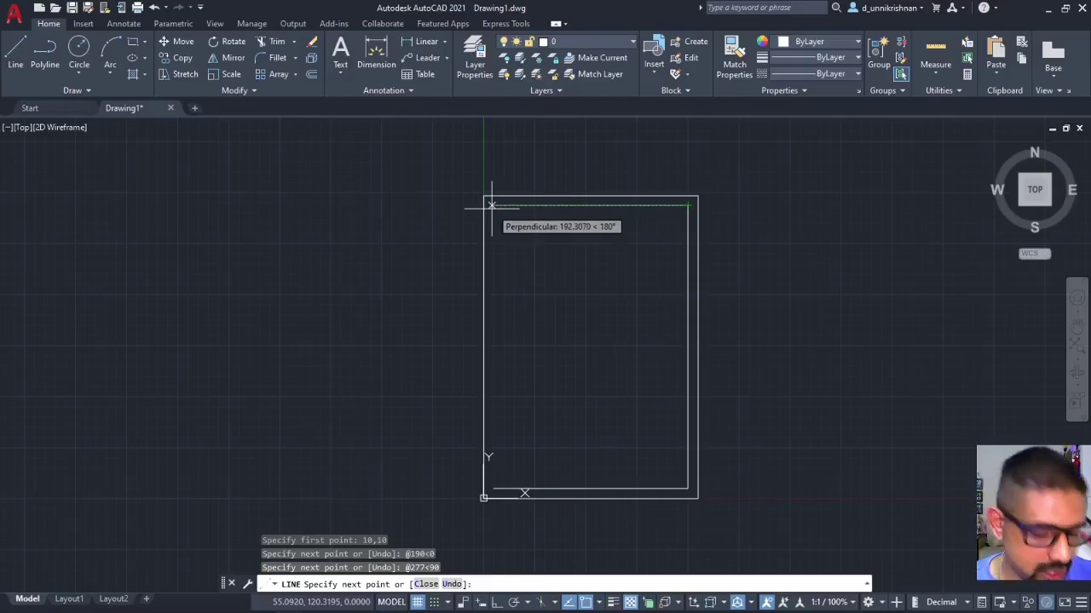
Add the 190-unit inner top edge as @-190<0, then close the rectangle back to 10,10.
text(@190<)
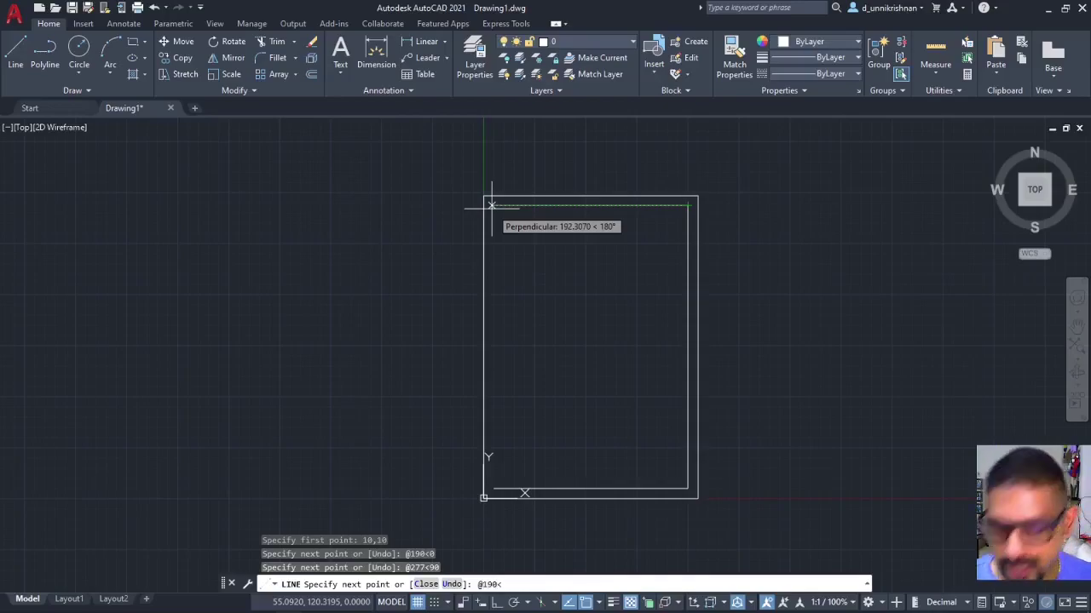
text(180)
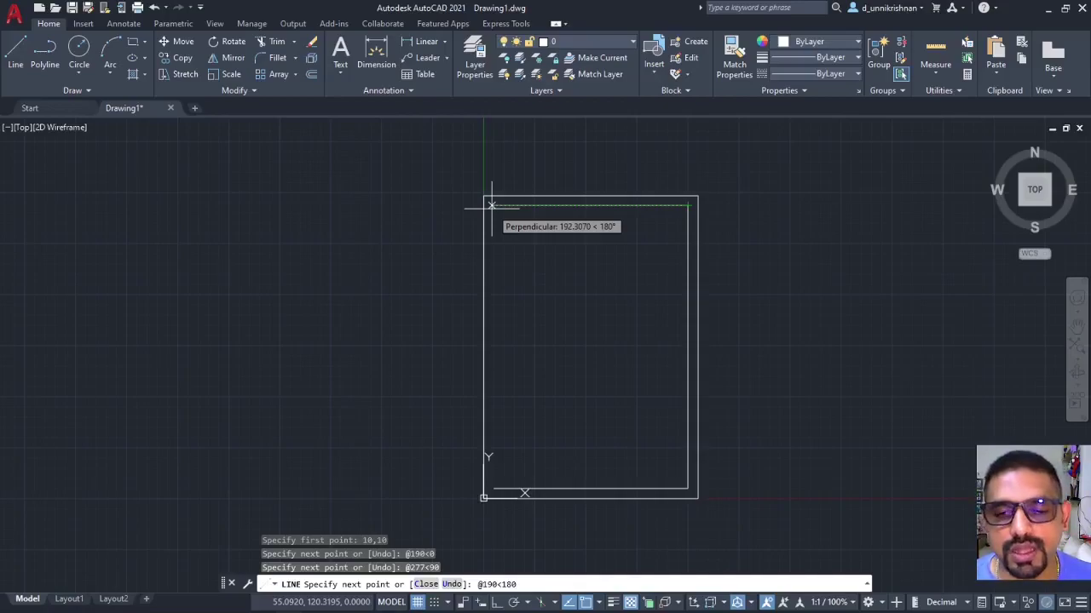
key(Return)
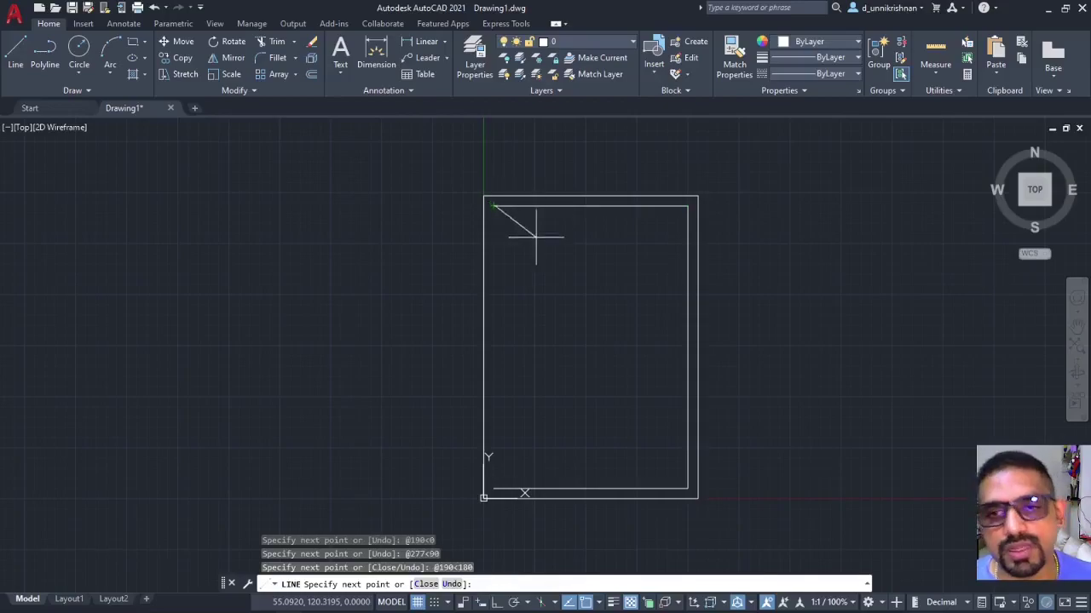
key(ctrl+z)
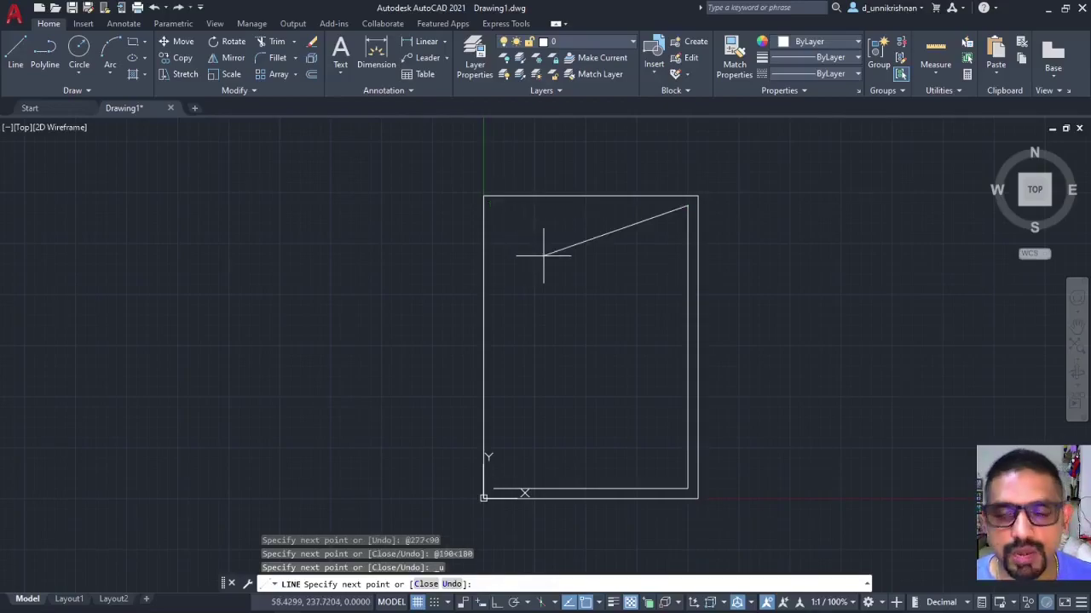
text(@-190)
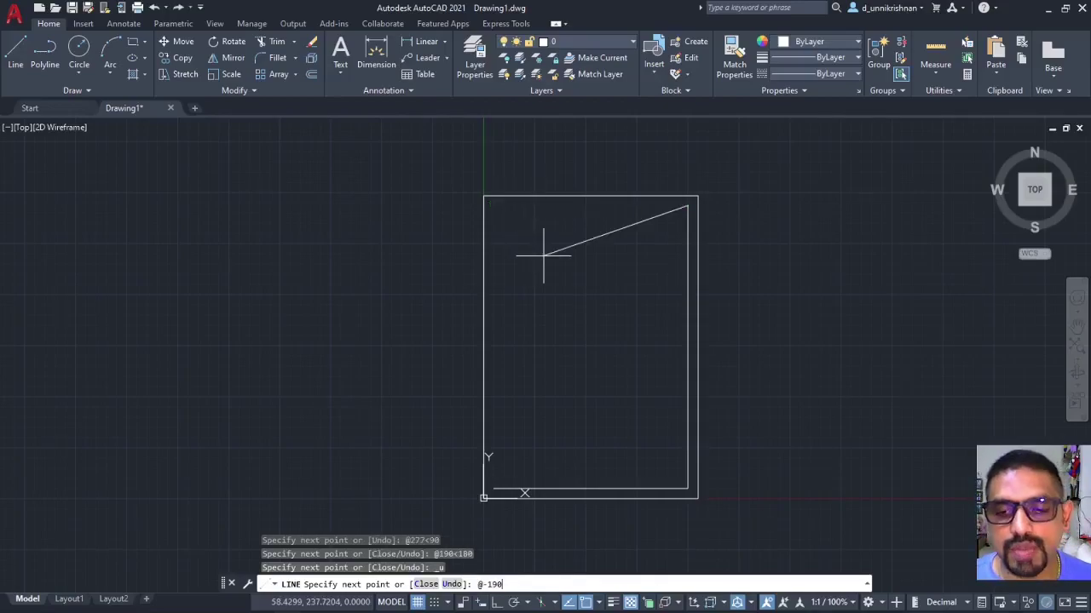
text(<0)
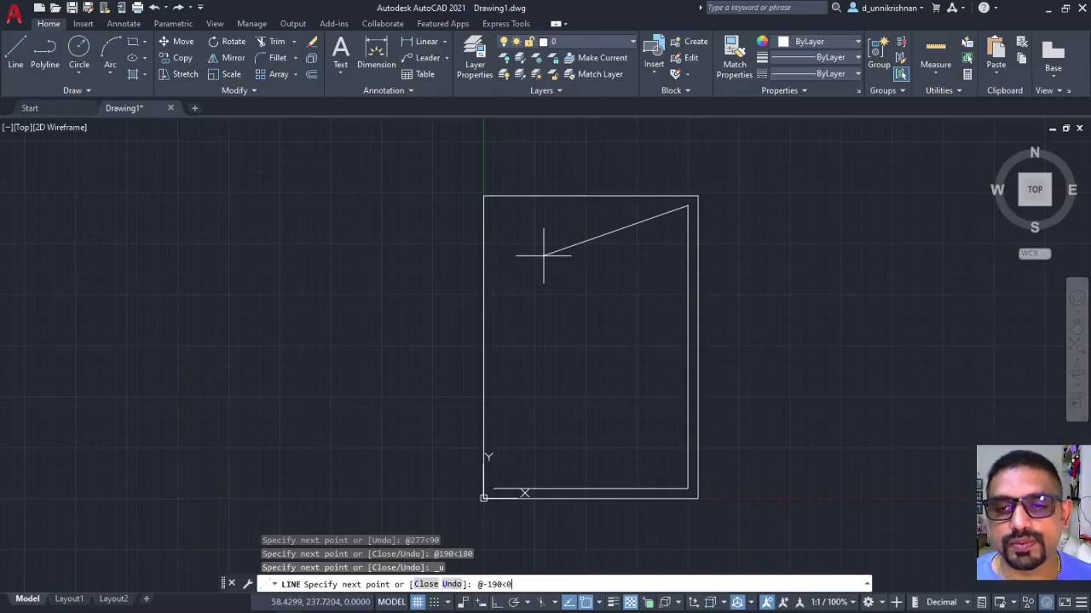
key(Return)
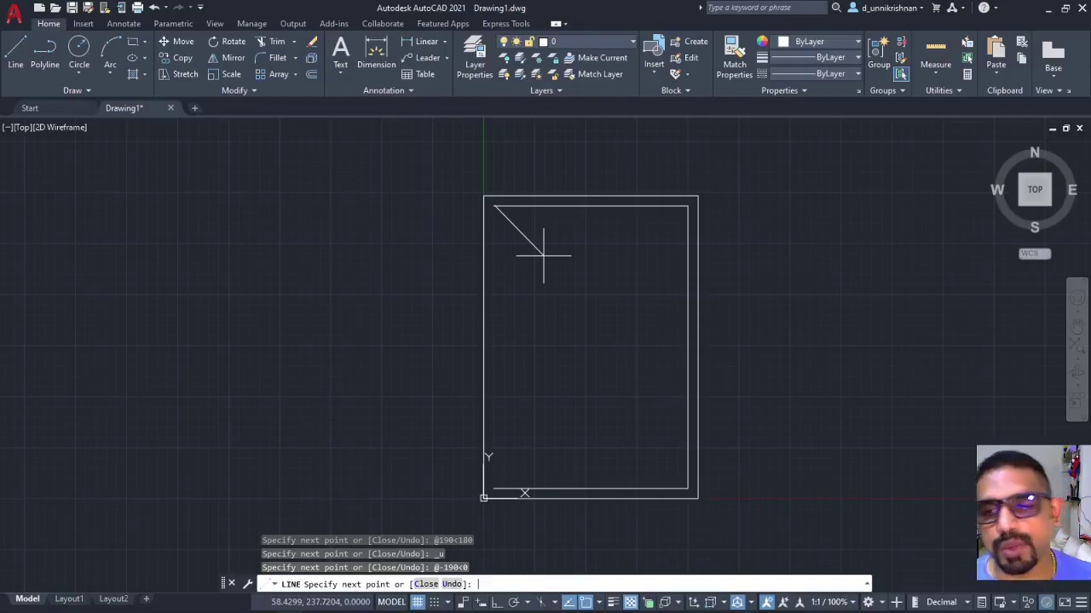
text(c)
key(Return)
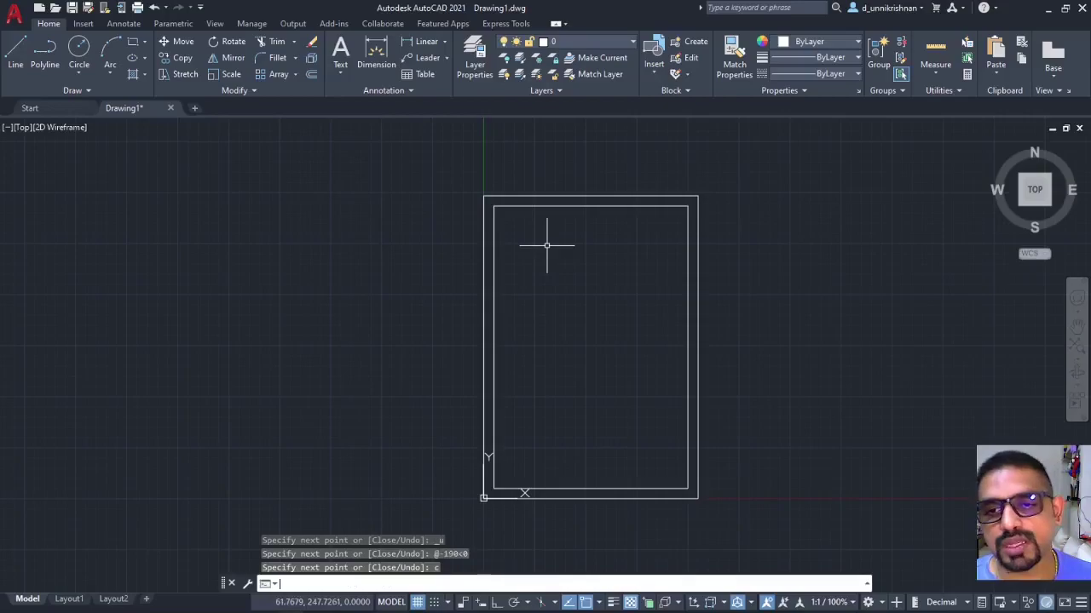